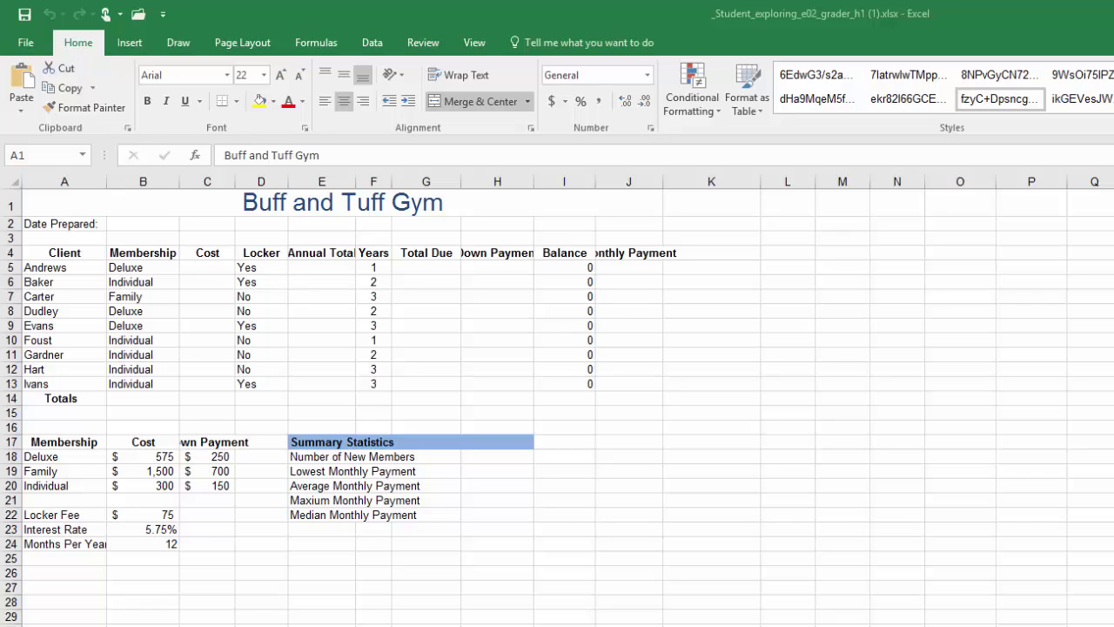
Assign the range name membership to cells A18:C20 of the membership cost table.
click(66, 456)
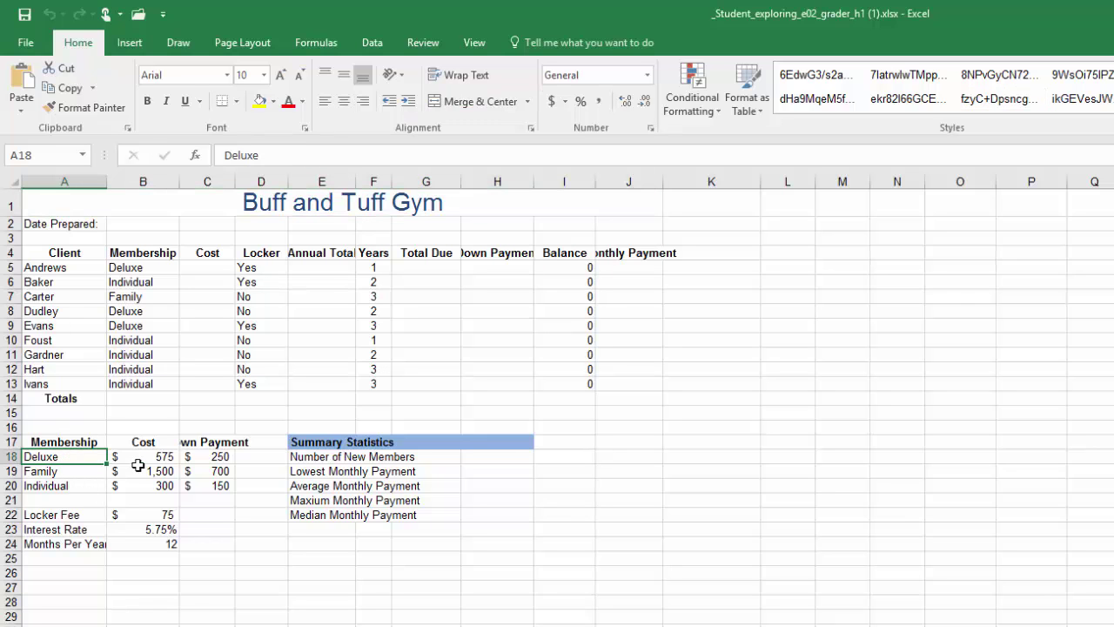
shift+click(186, 484)
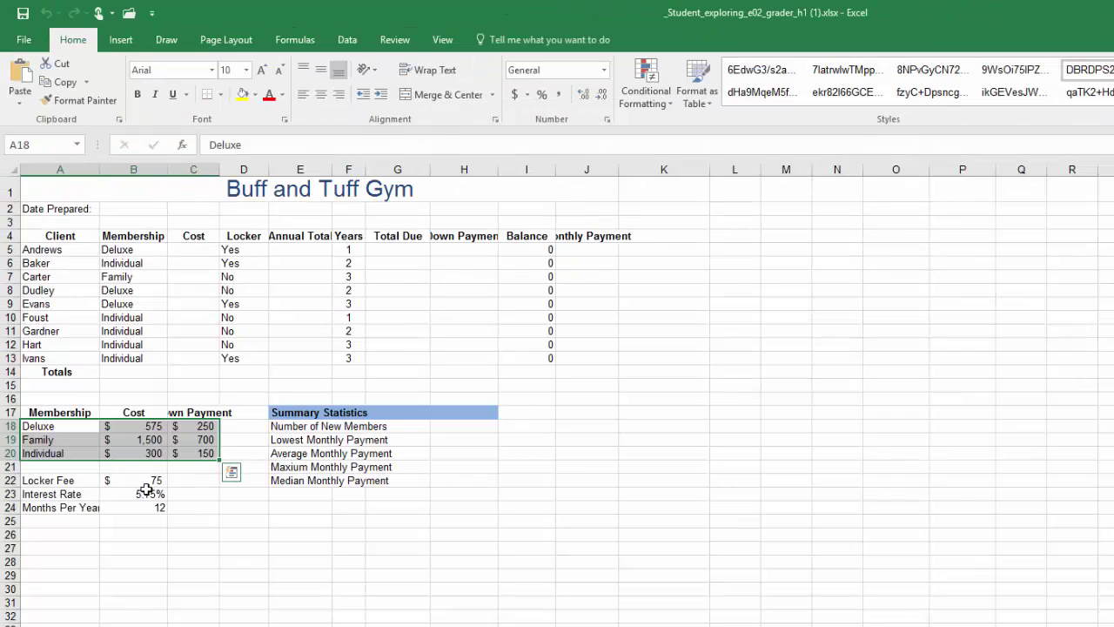
click(50, 143)
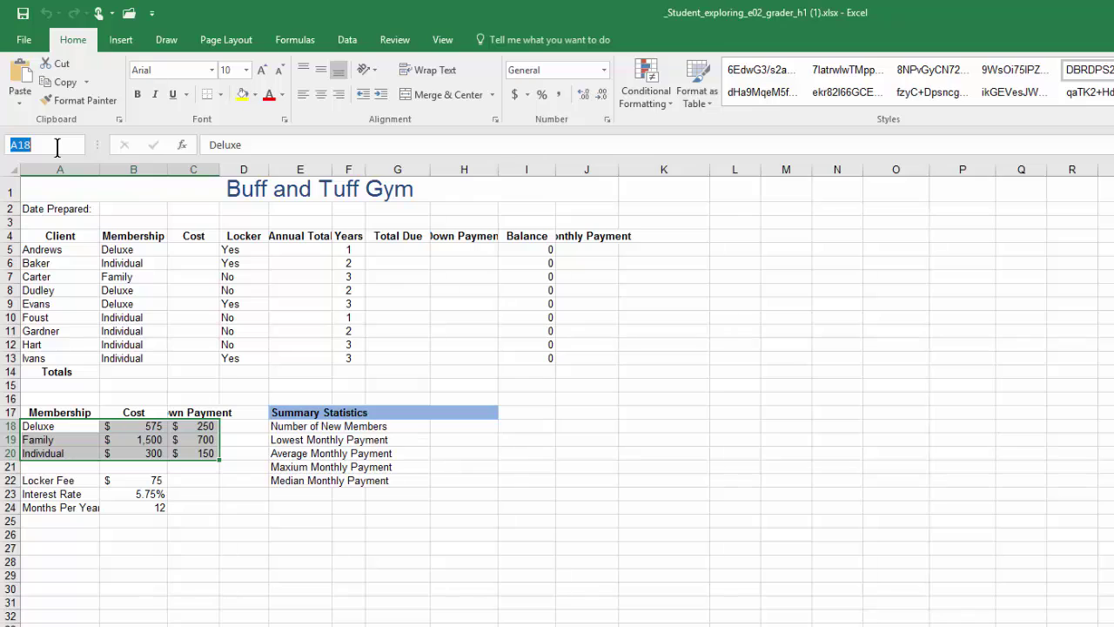
text(membership)
key(Return)
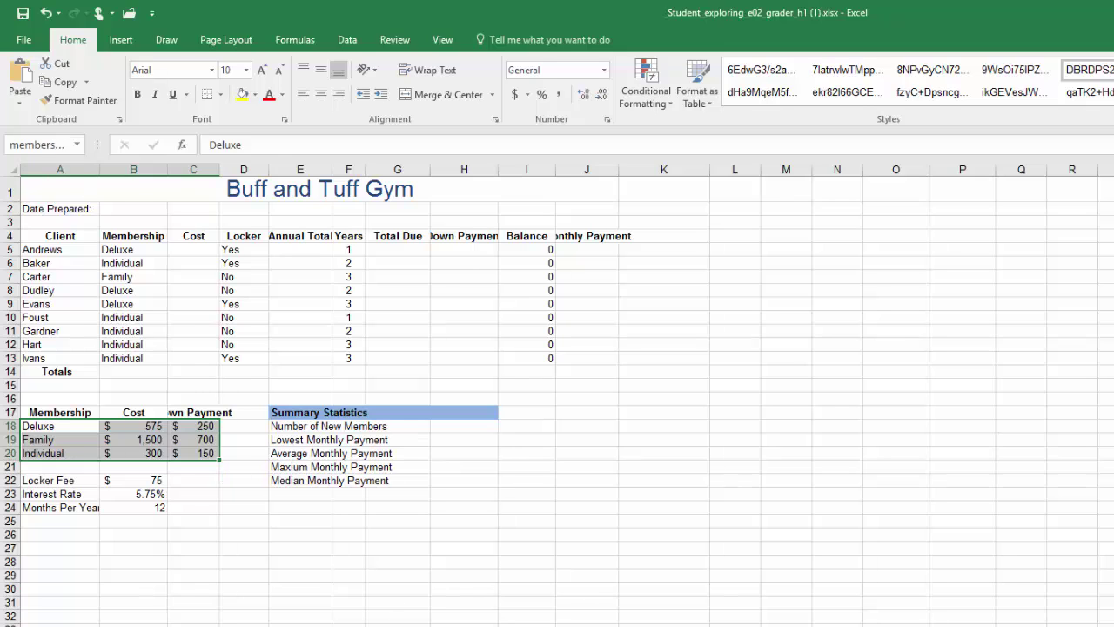
click(351, 602)
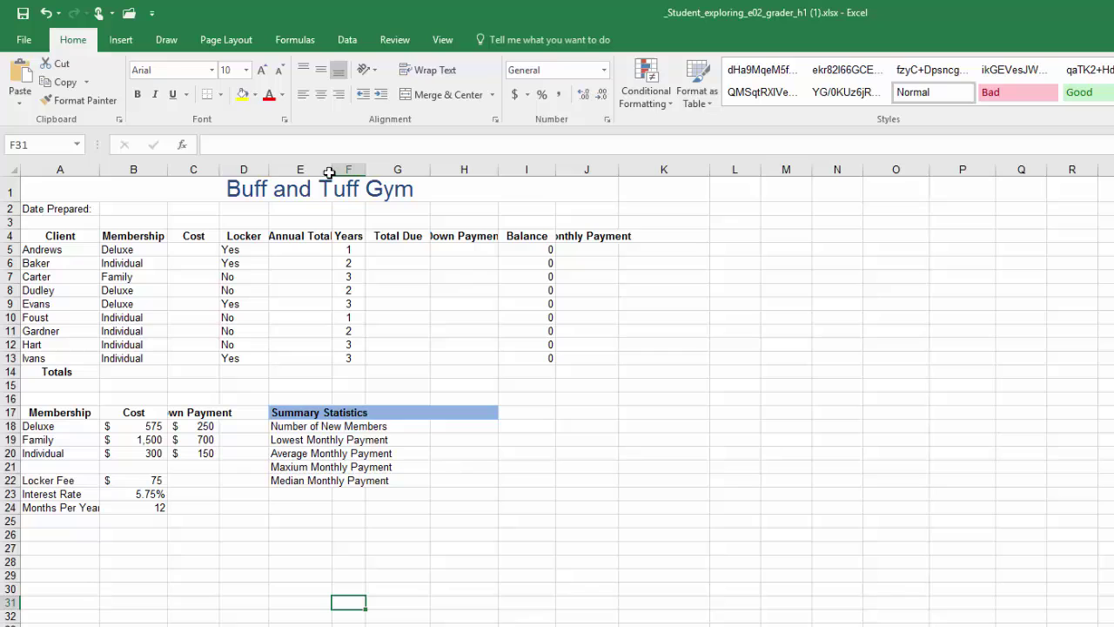
Enter =TODAY() in cell B2 as the date prepared.
click(145, 208)
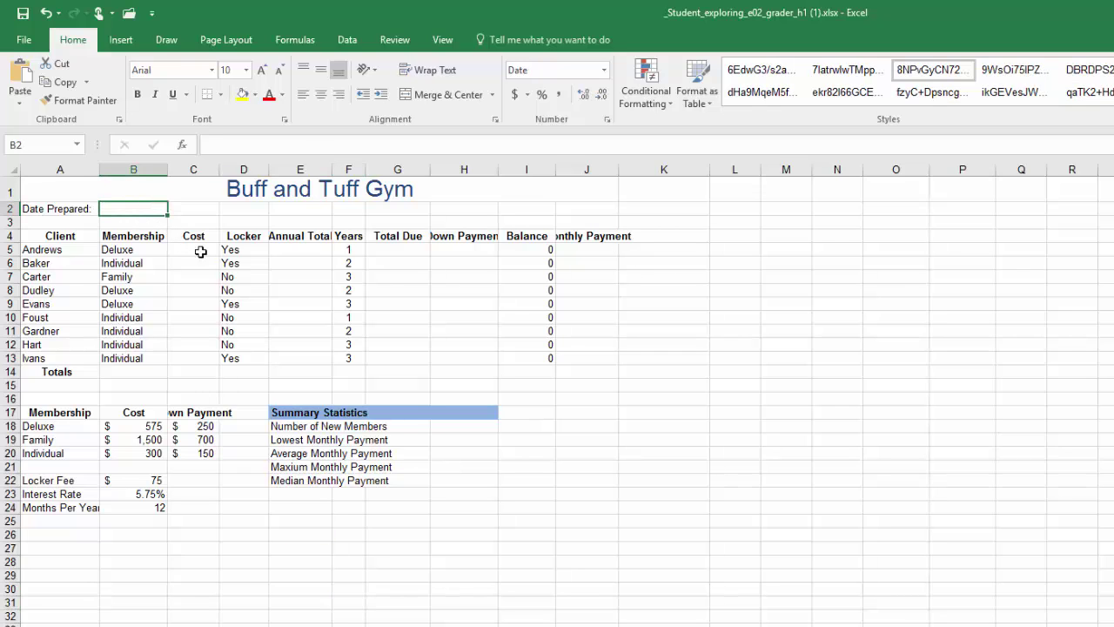
text(=)
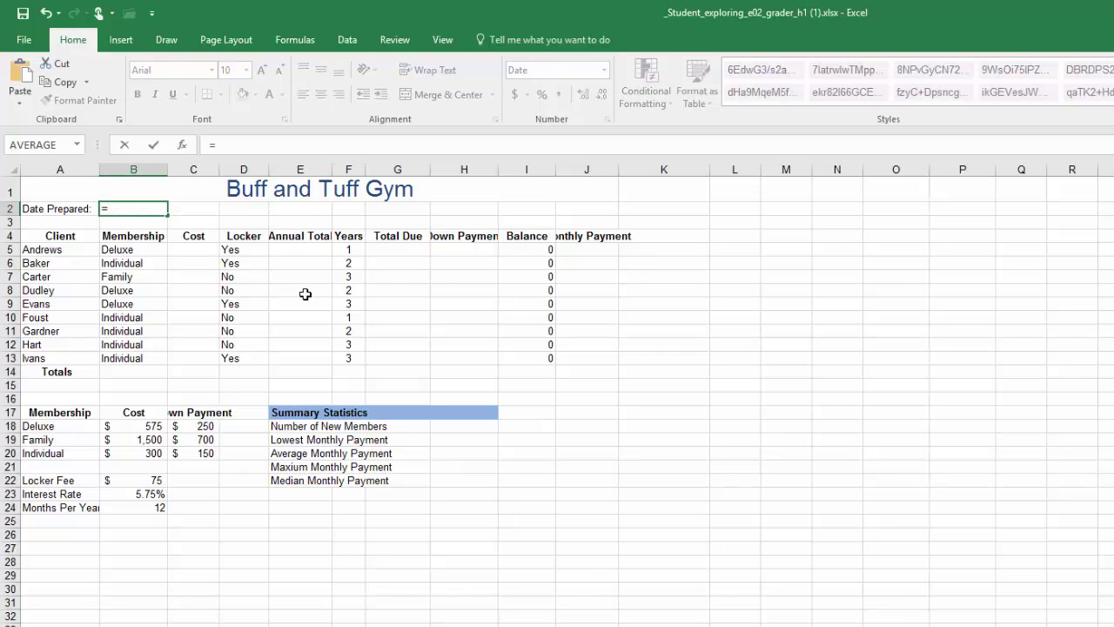
text(today)
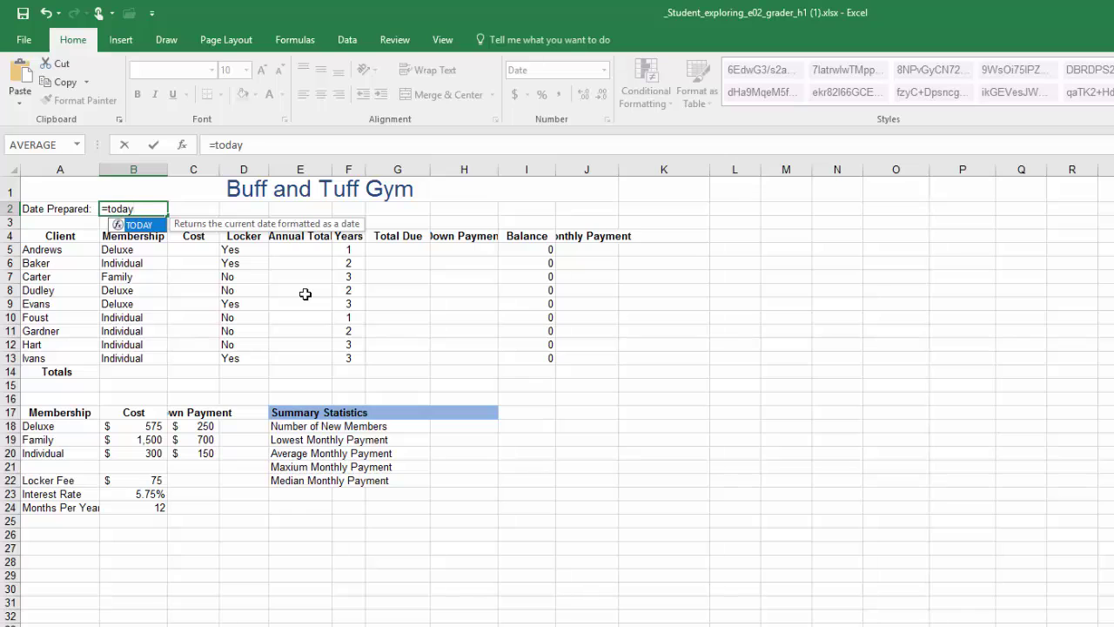
text(())
key(Return)
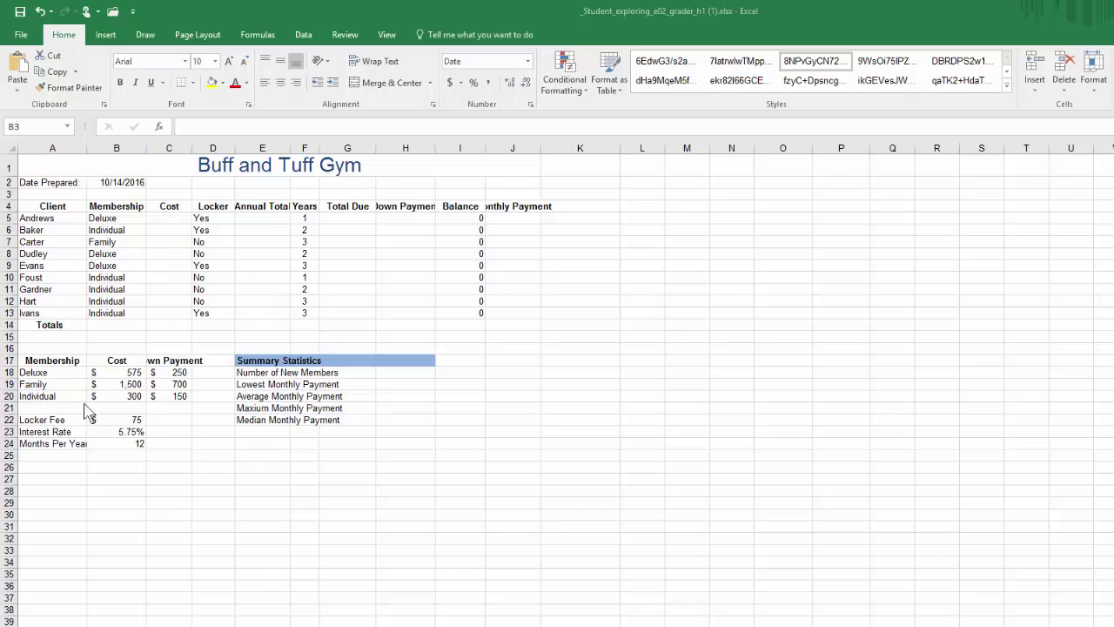
Enter =VLOOKUP(B5,membership,2) in Cost cell C5 and copy it down through C13.
click(167, 217)
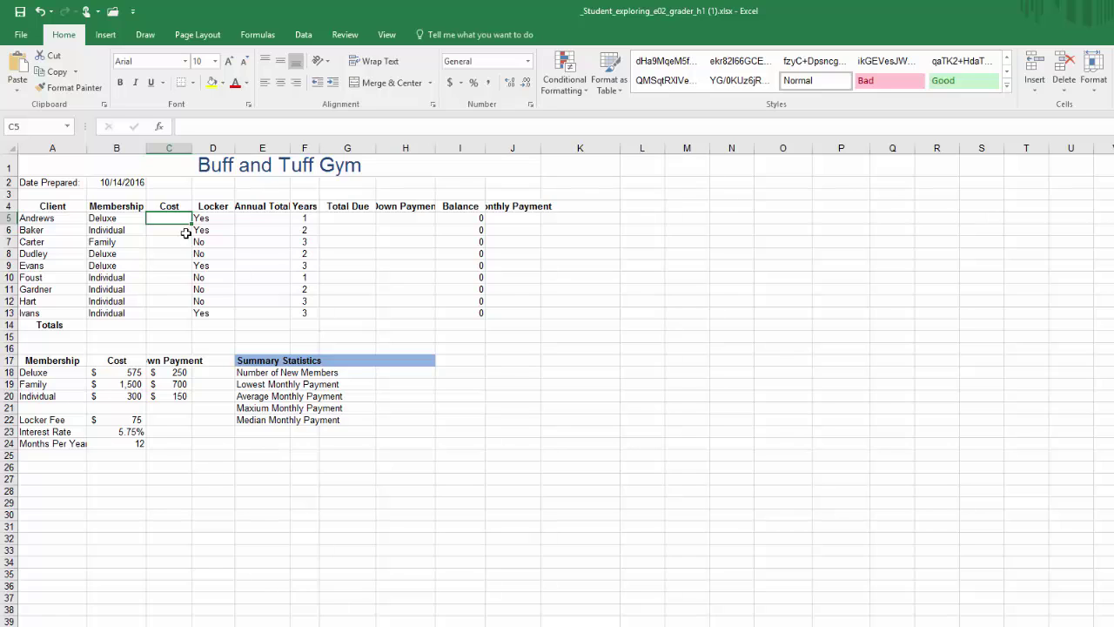
text(=vloo)
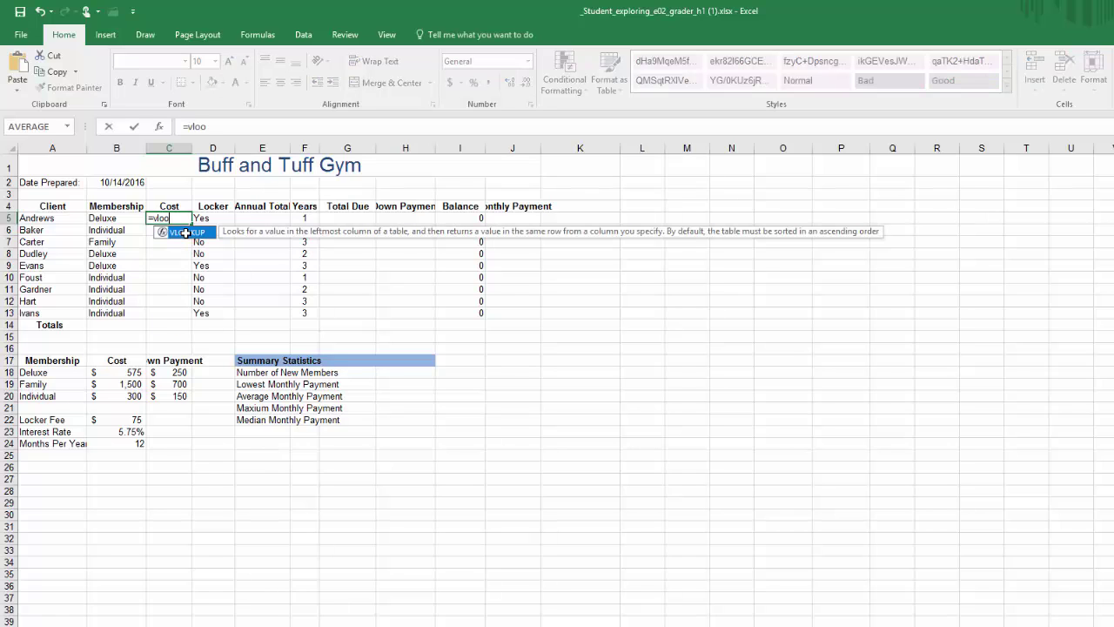
text(kup()
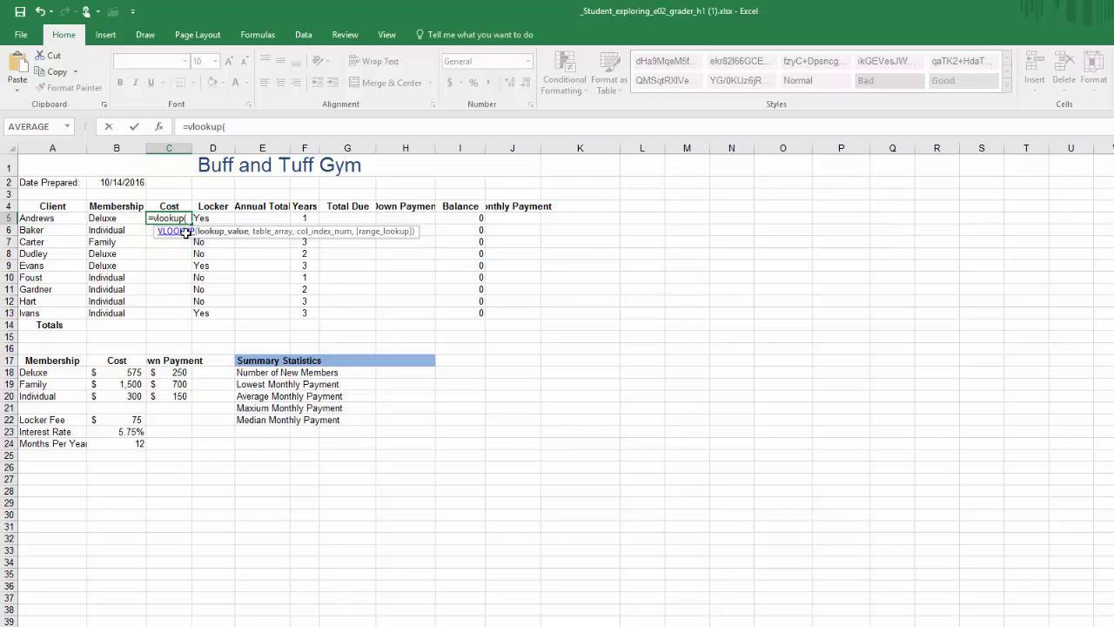
click(109, 219)
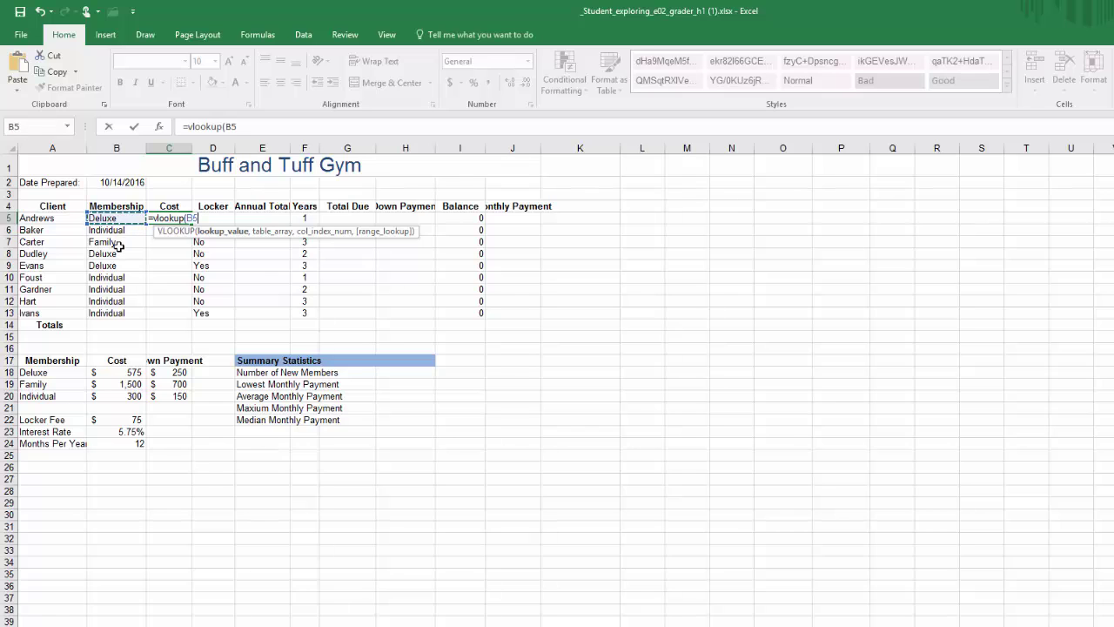
text(,)
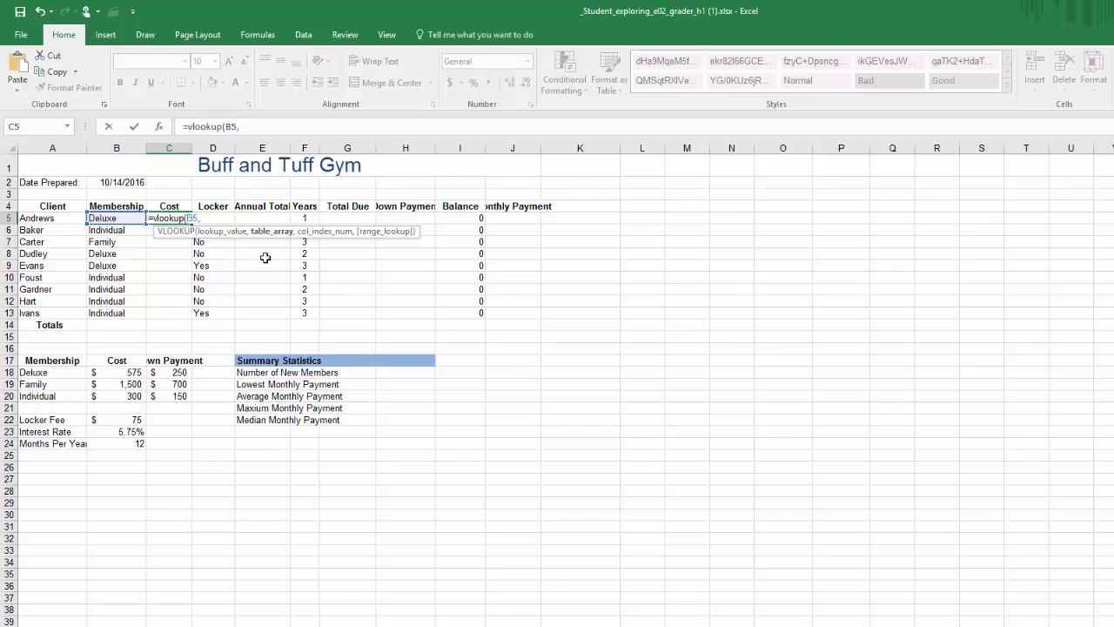
text(members)
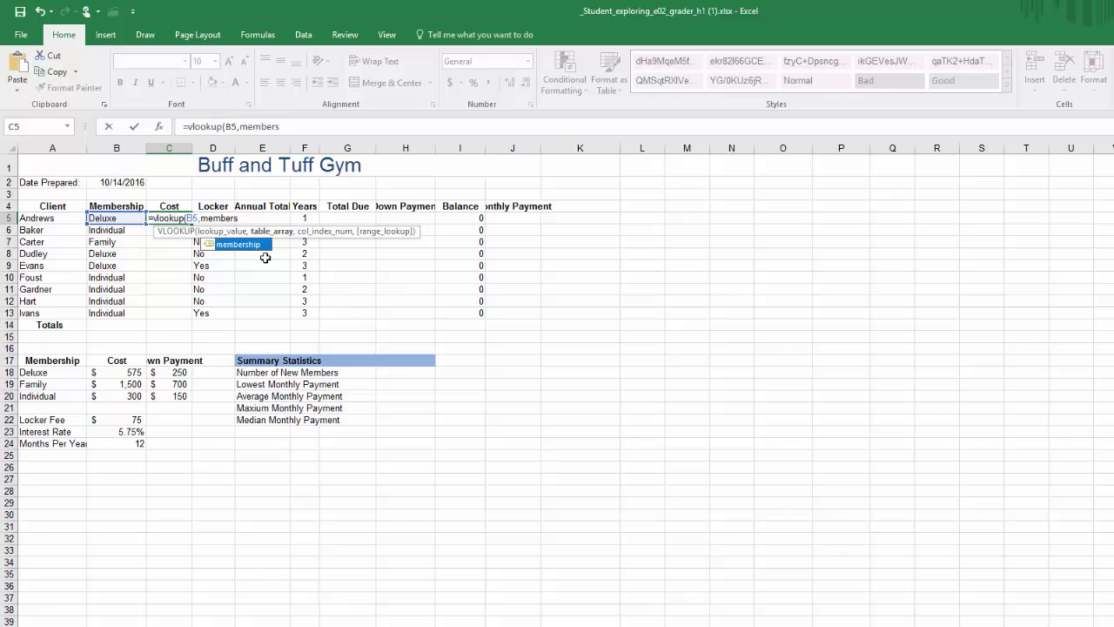
text(hip,)
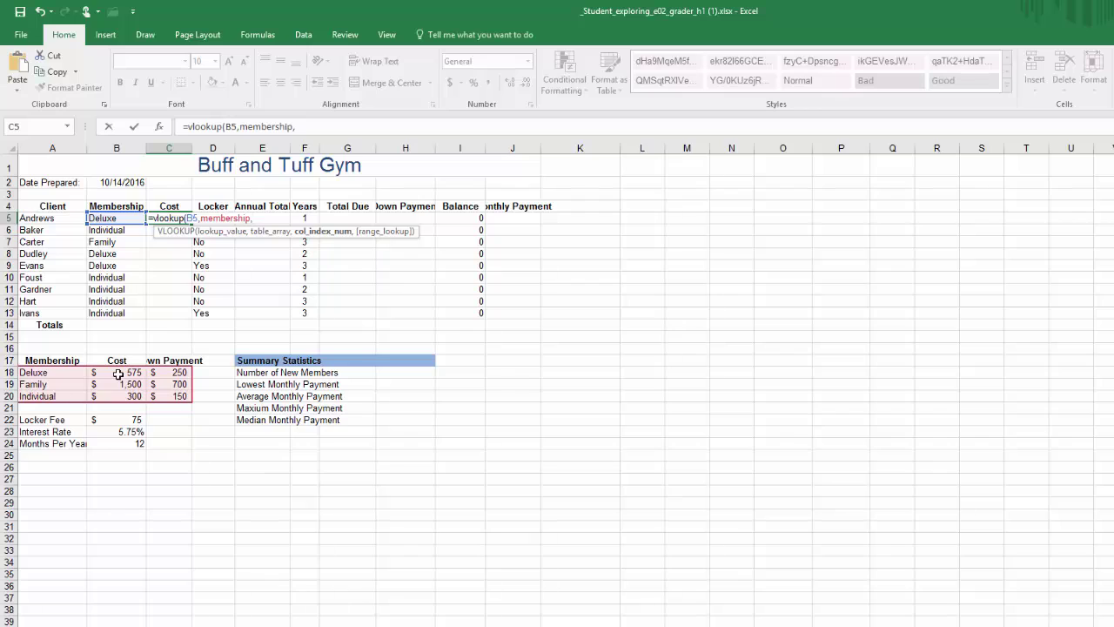
text(2)
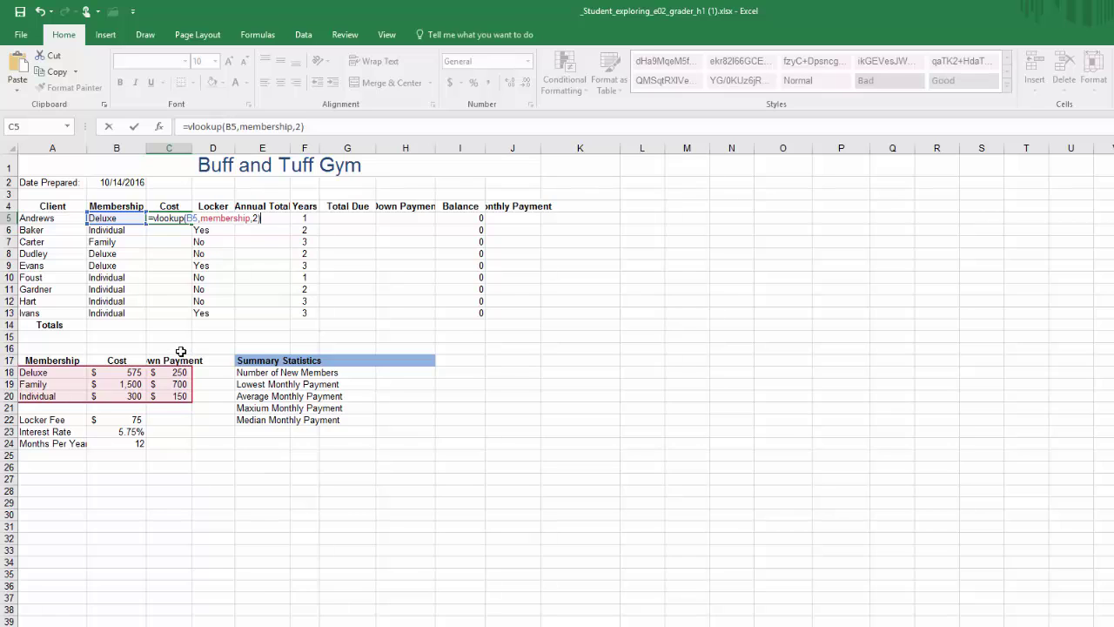
key(Return)
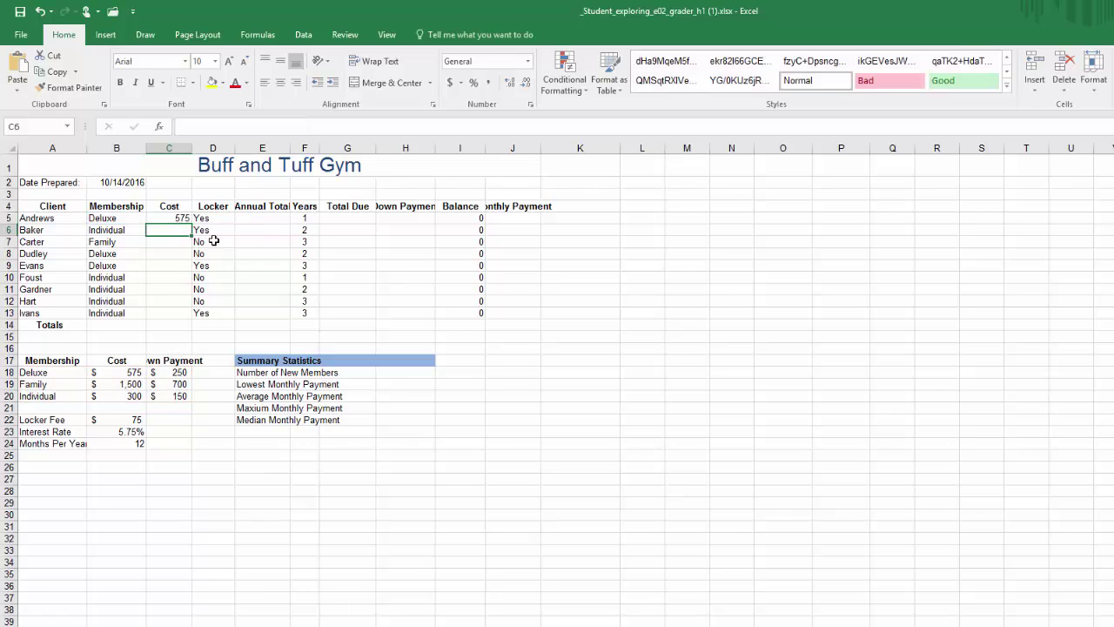
key(Up)
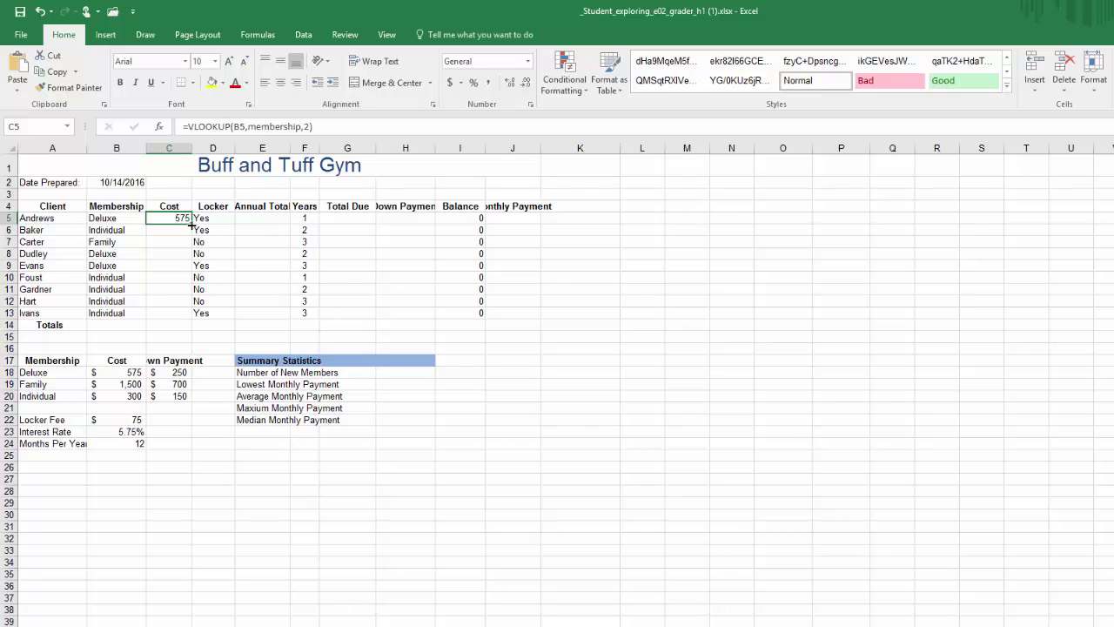
drag(191, 223, 192, 320)
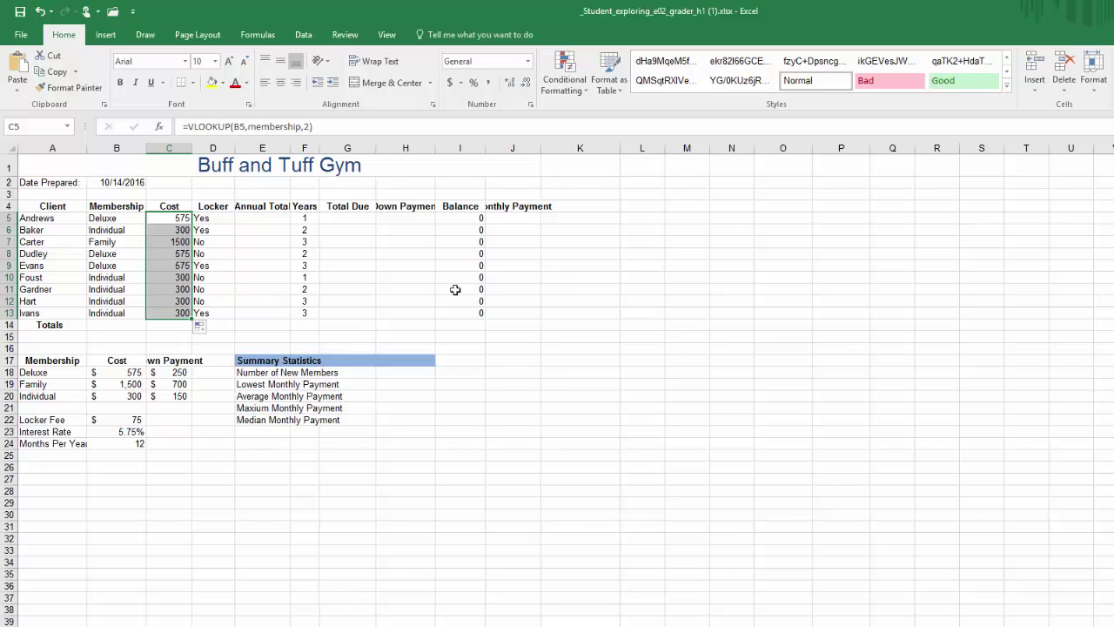
Enter =IF(D5="Yes",C5+B22,C5) in Annual Total cell E5 to add the locker fee for clients with a locker.
click(271, 219)
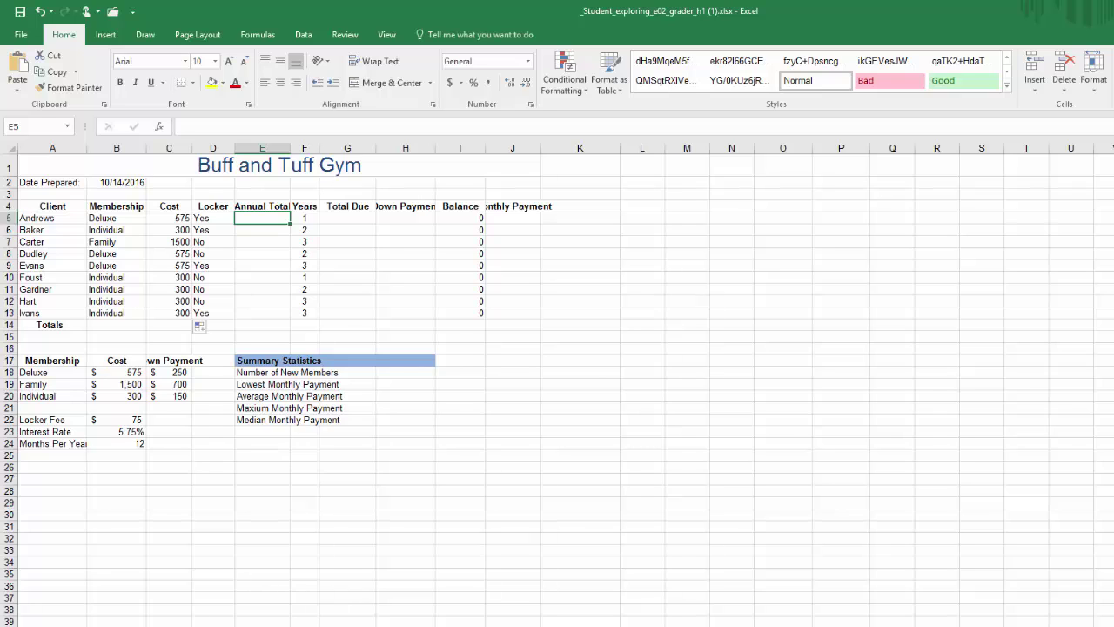
text(=)
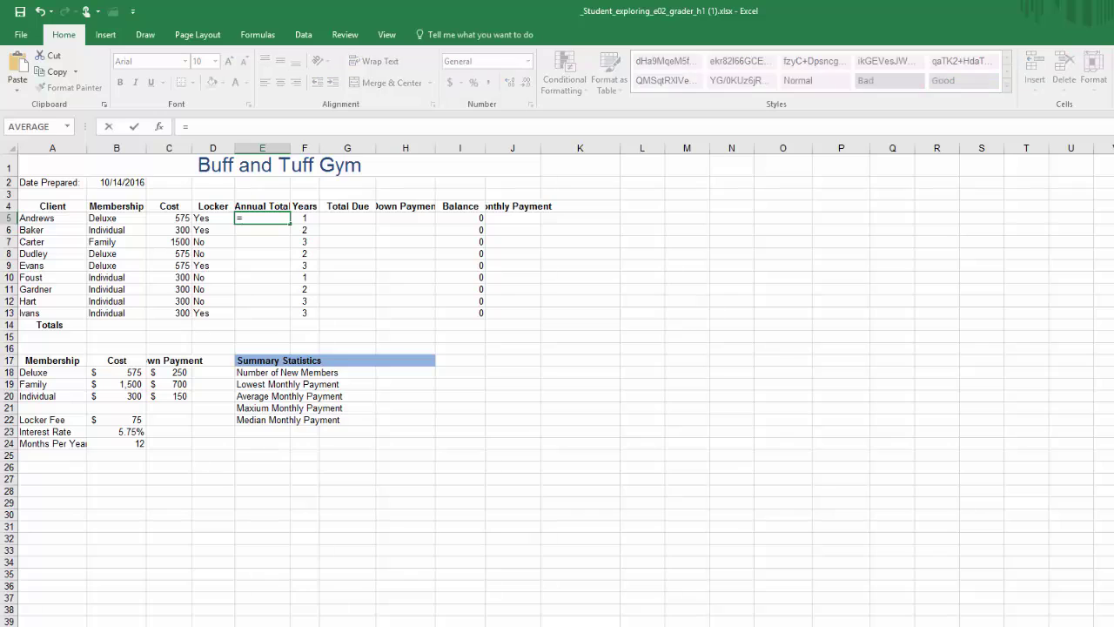
text(if()
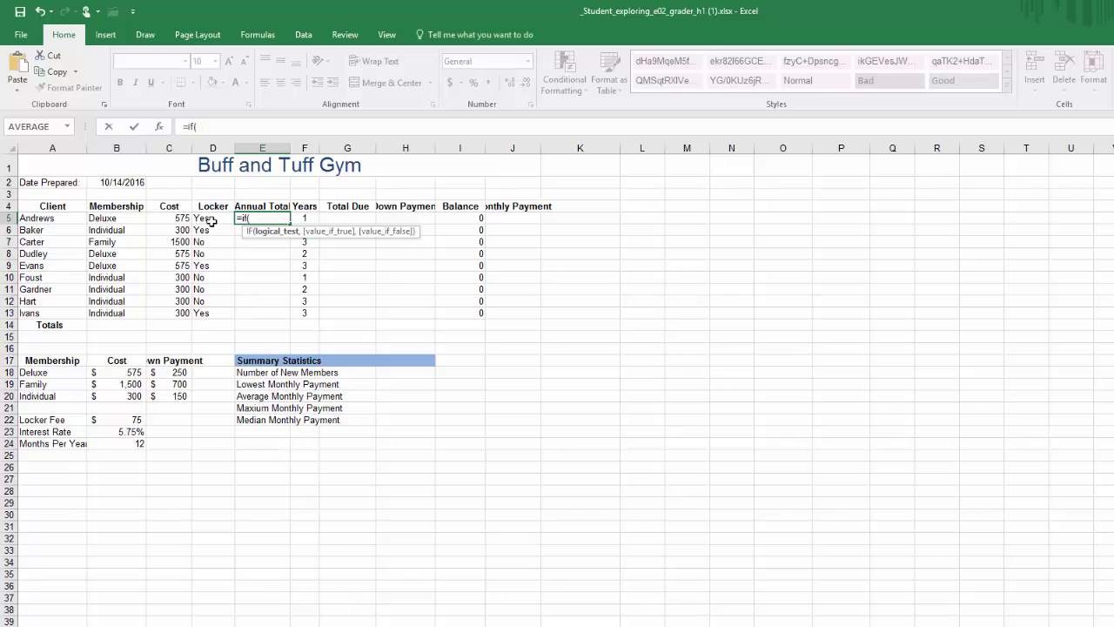
click(209, 223)
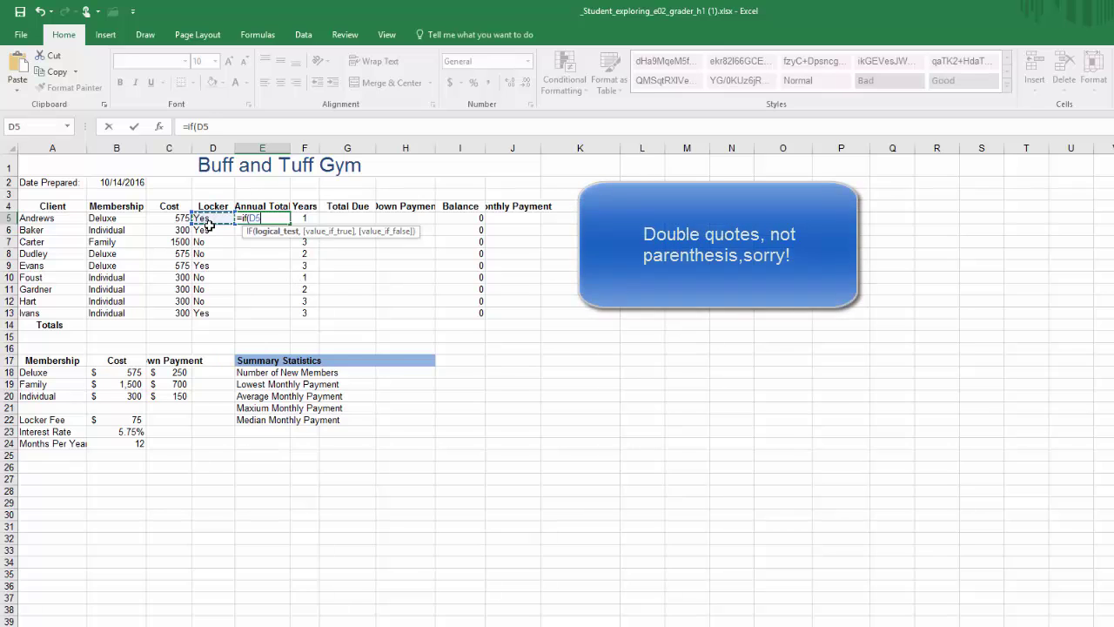
text(="Yes)
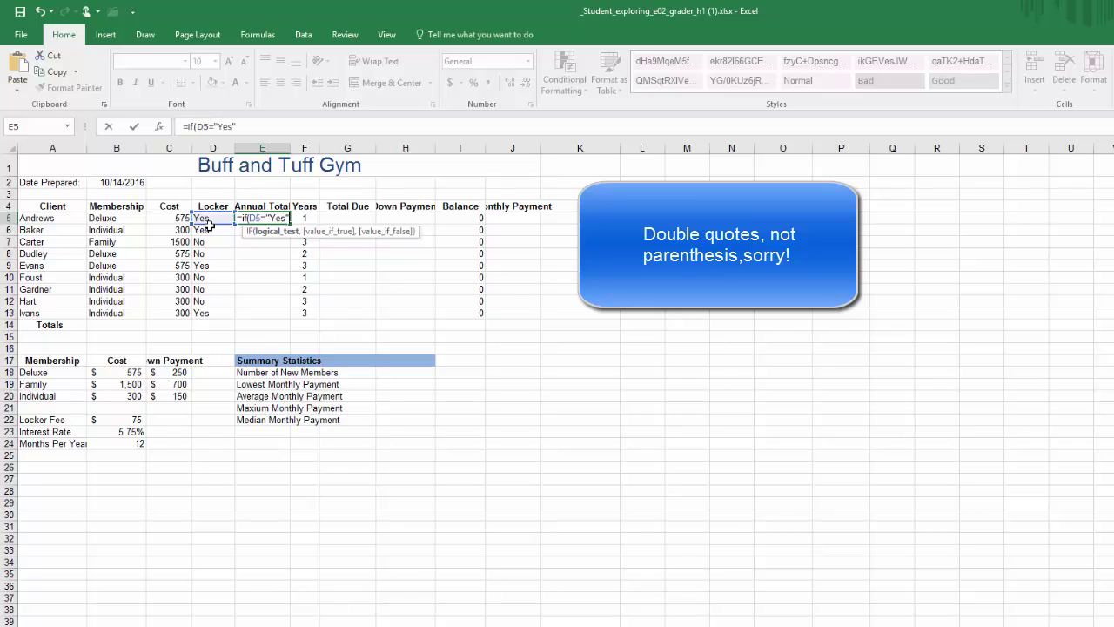
text(",)
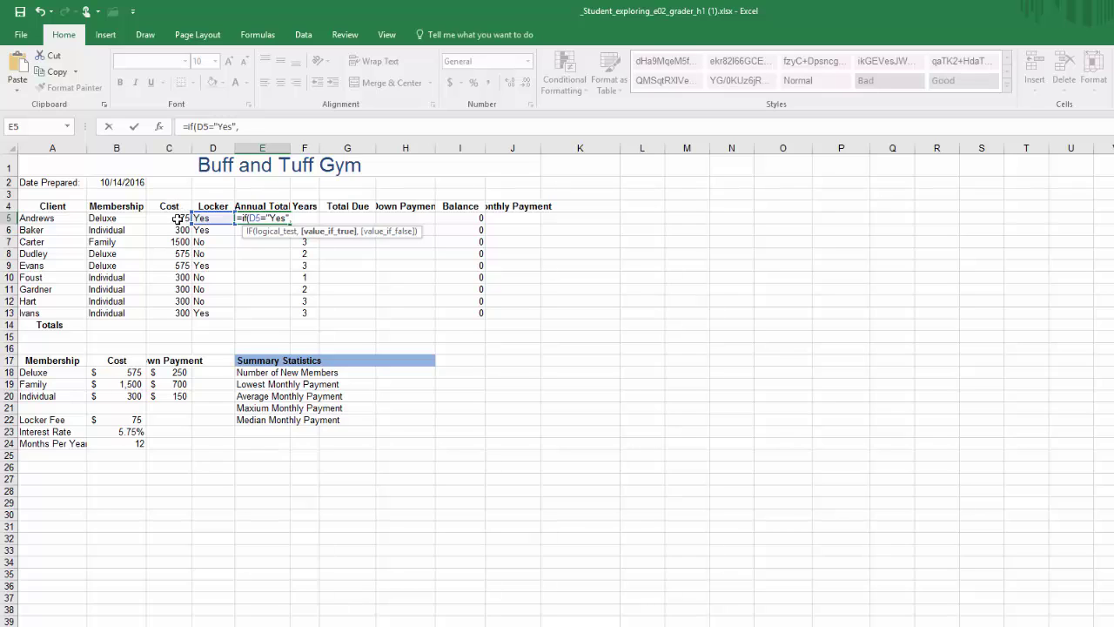
click(176, 219)
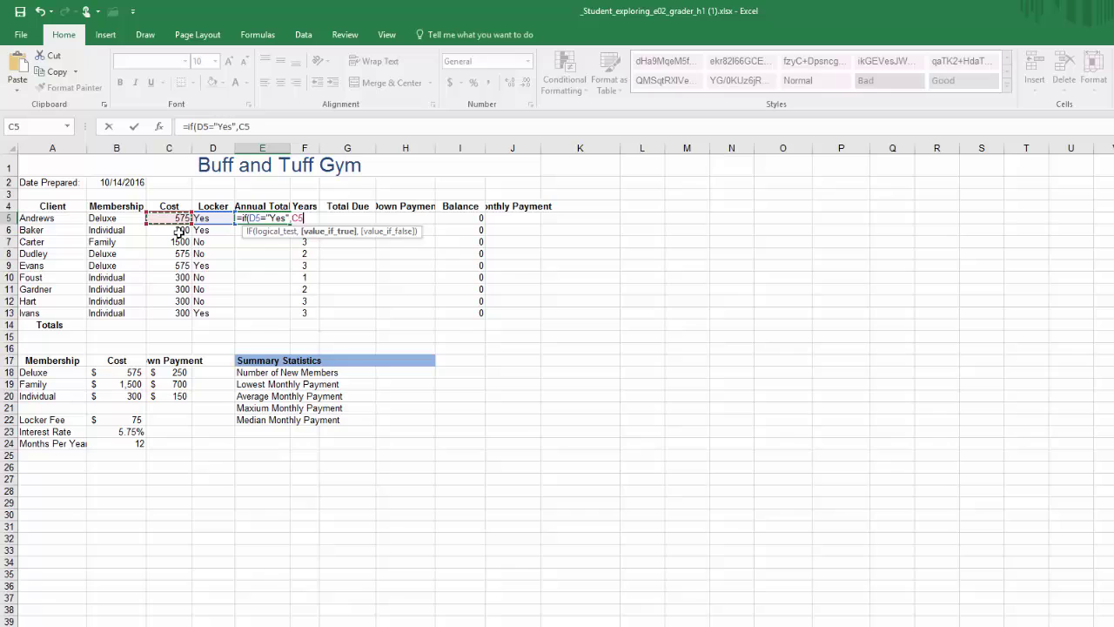
text(+)
click(133, 422)
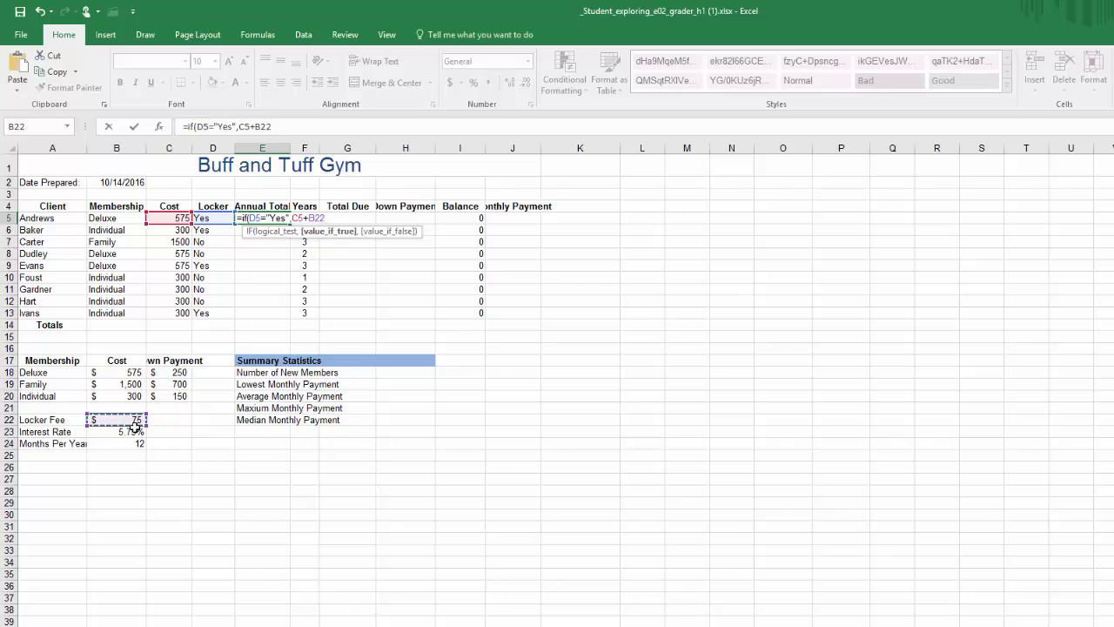
text(,)
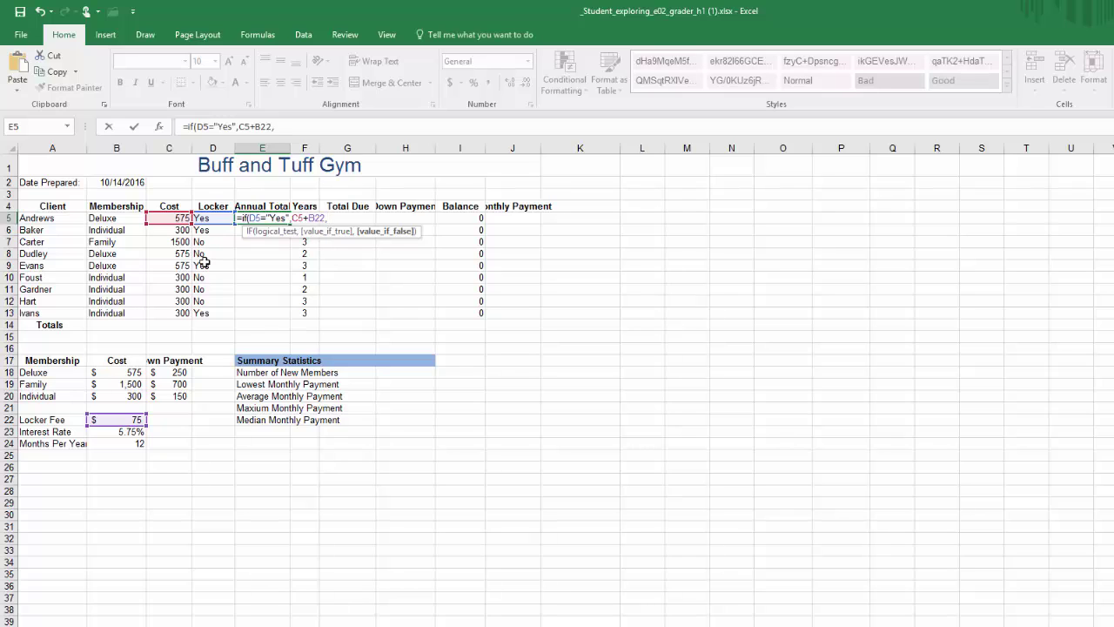
click(174, 218)
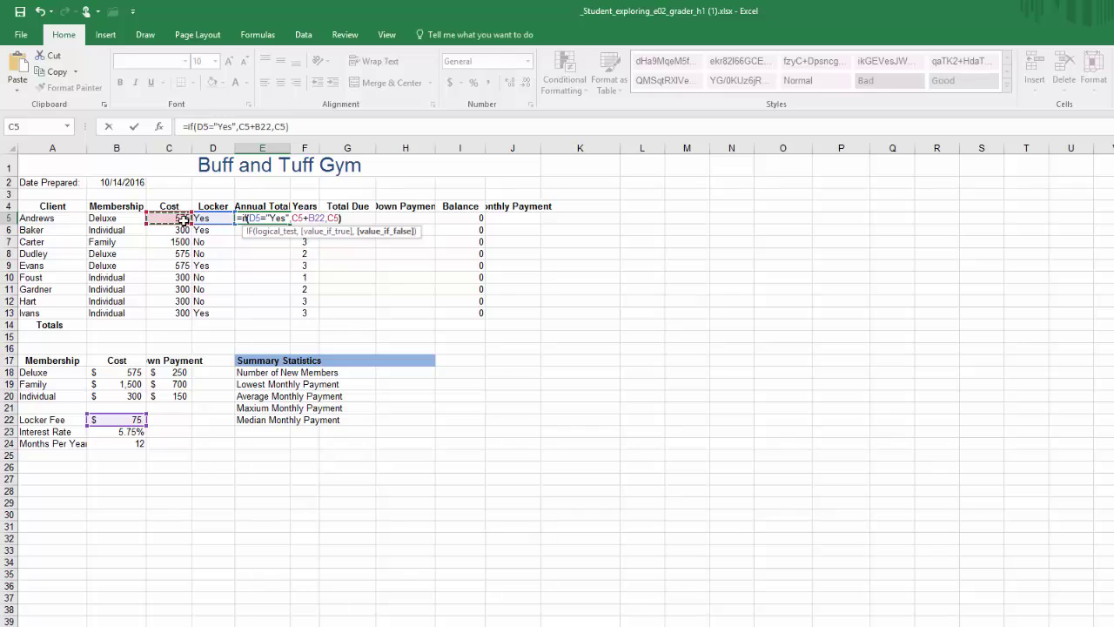
key(Return)
Try copying the Annual Total formula from E5 down through E13, and clear the copies in E6:E13.
key(Up)
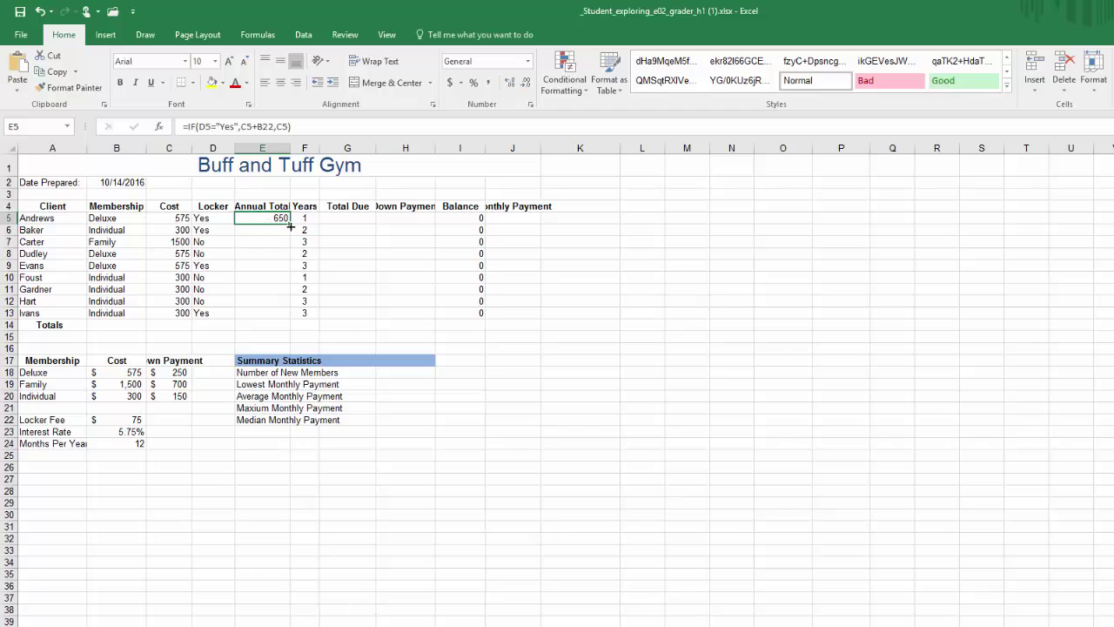
drag(289, 224, 284, 317)
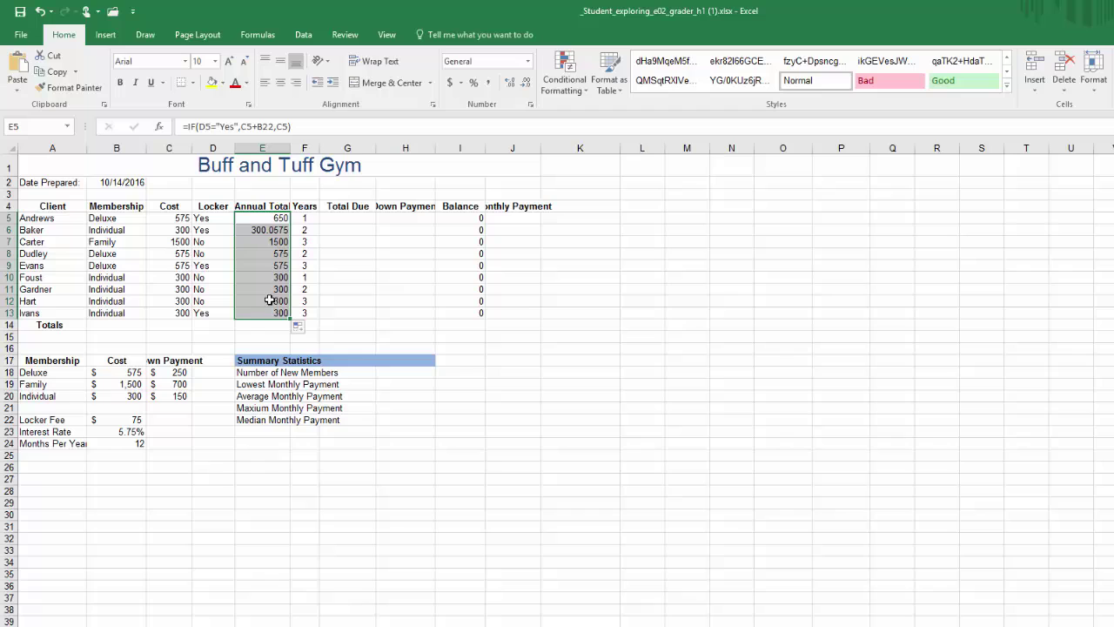
drag(264, 230, 260, 307)
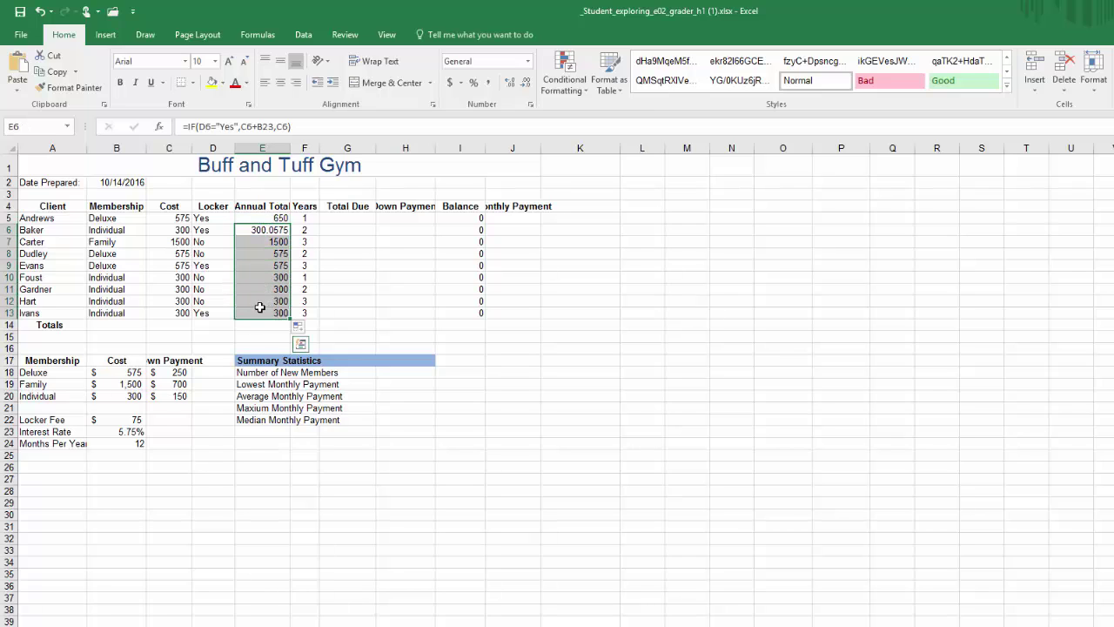
key(Delete)
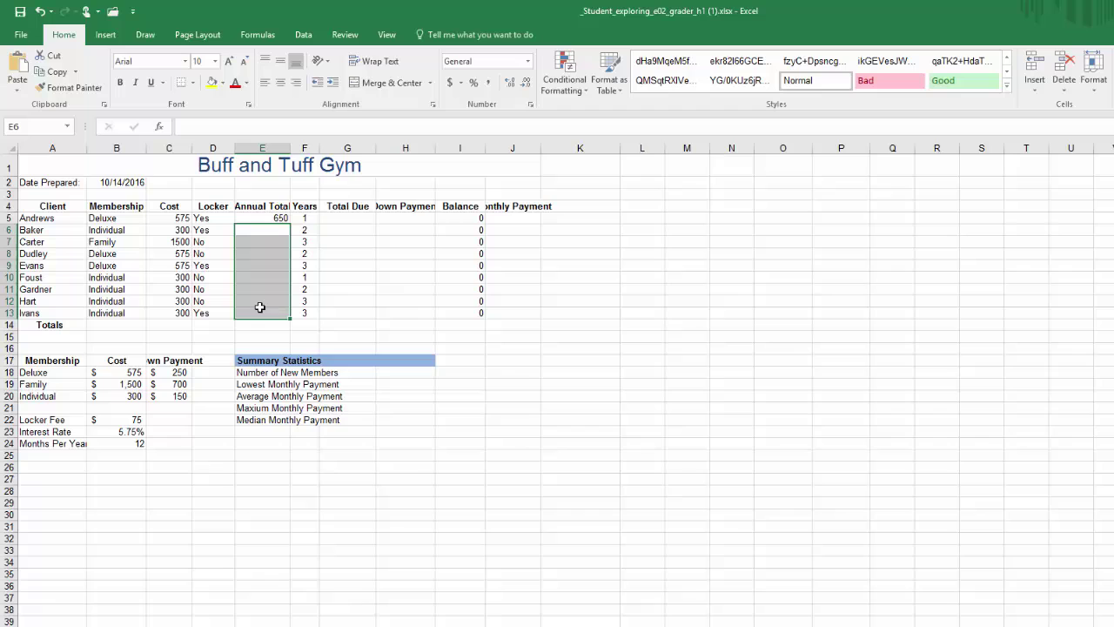
Make the locker fee reference absolute in Annual Total cell E5 so the formula is =IF(D5="Yes",C5+$B$22,C5).
drag(263, 215, 266, 217)
click(265, 217)
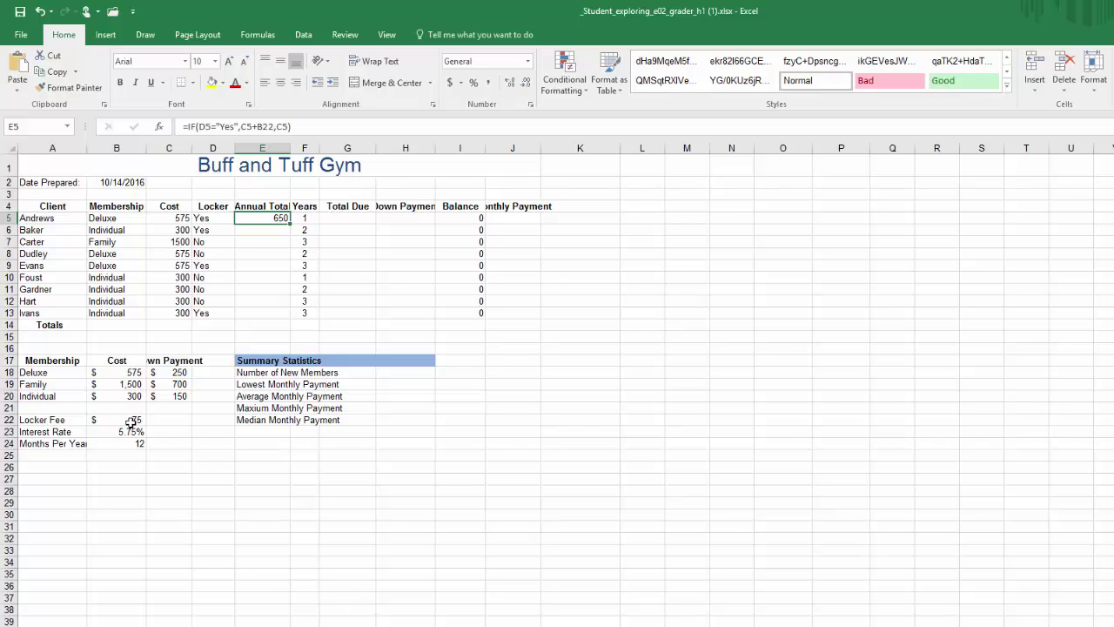
click(259, 126)
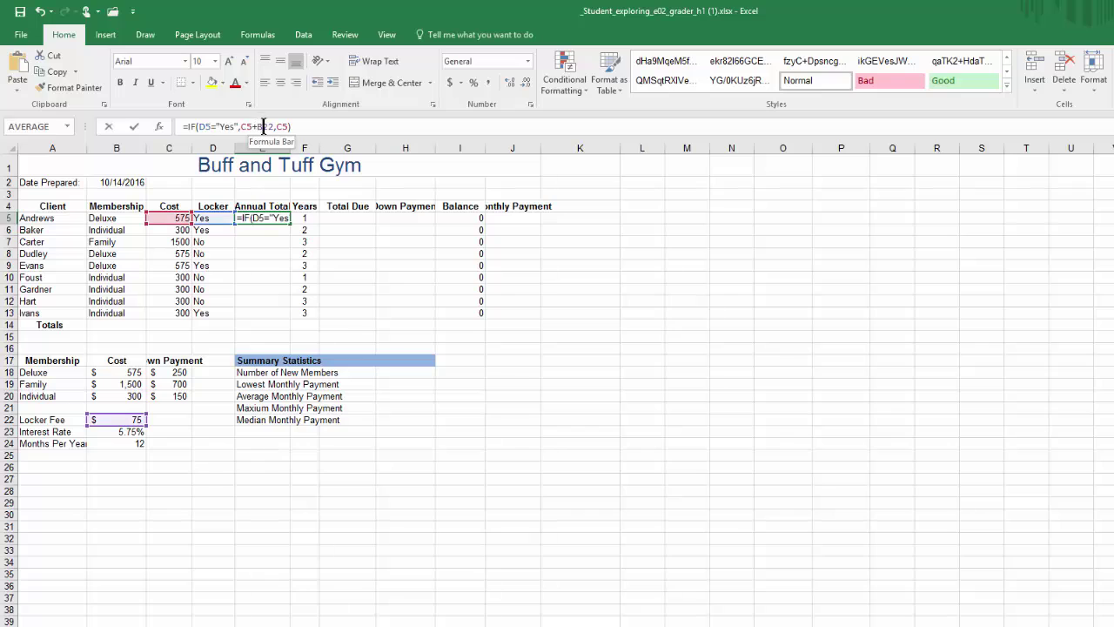
key(Left)
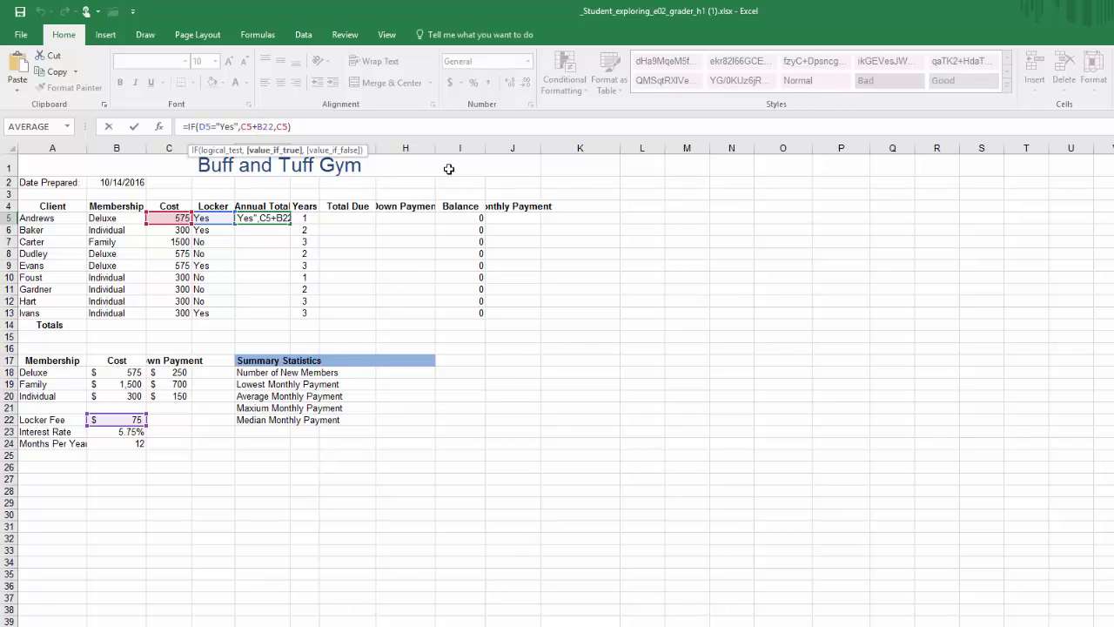
key(F4)
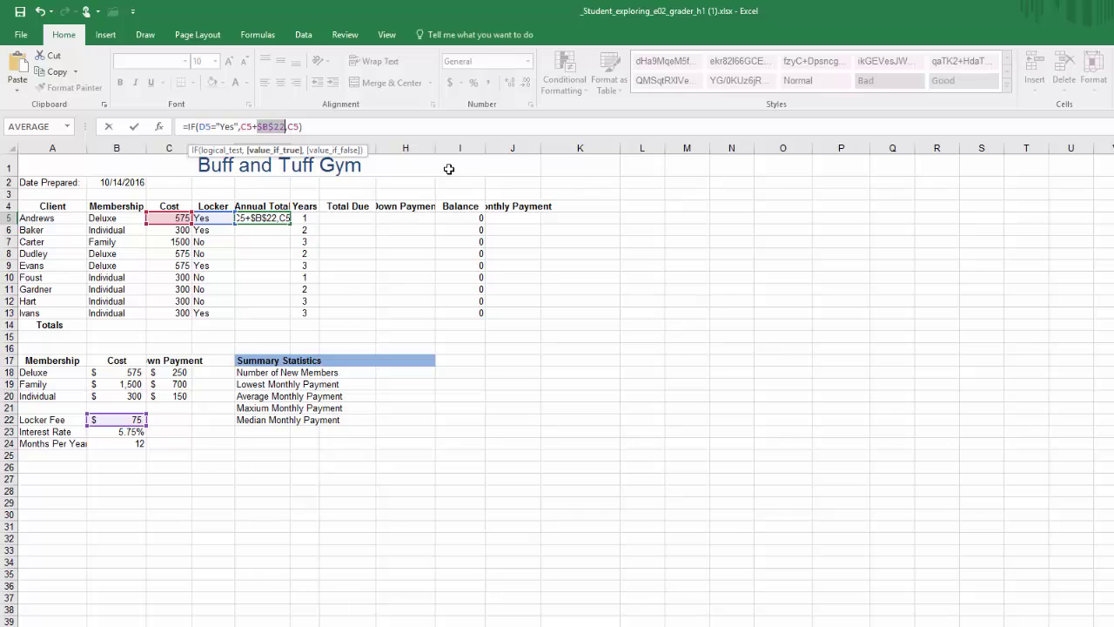
key(ctrl+Return)
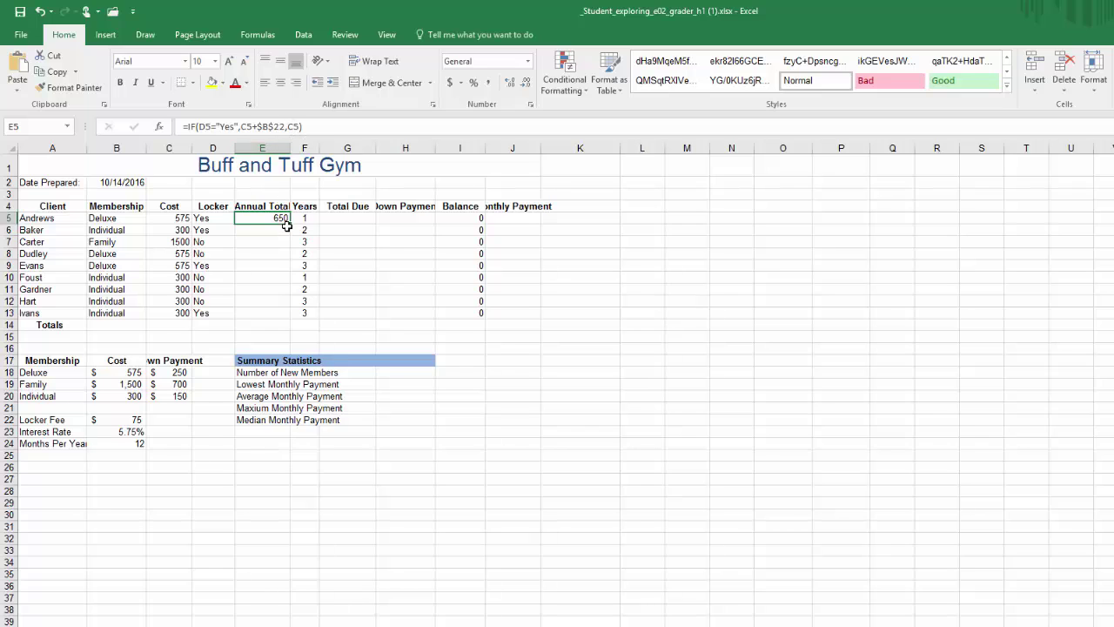
Copy the Annual Total formula from E5 down through E13 and check the copied formula in E13.
drag(289, 235, 289, 316)
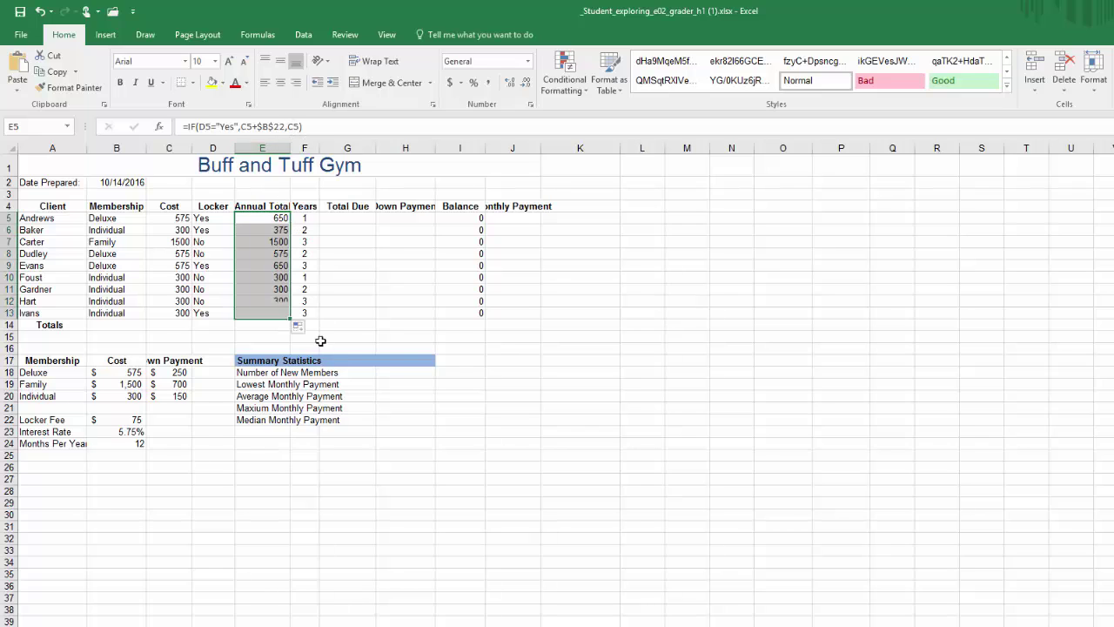
click(457, 430)
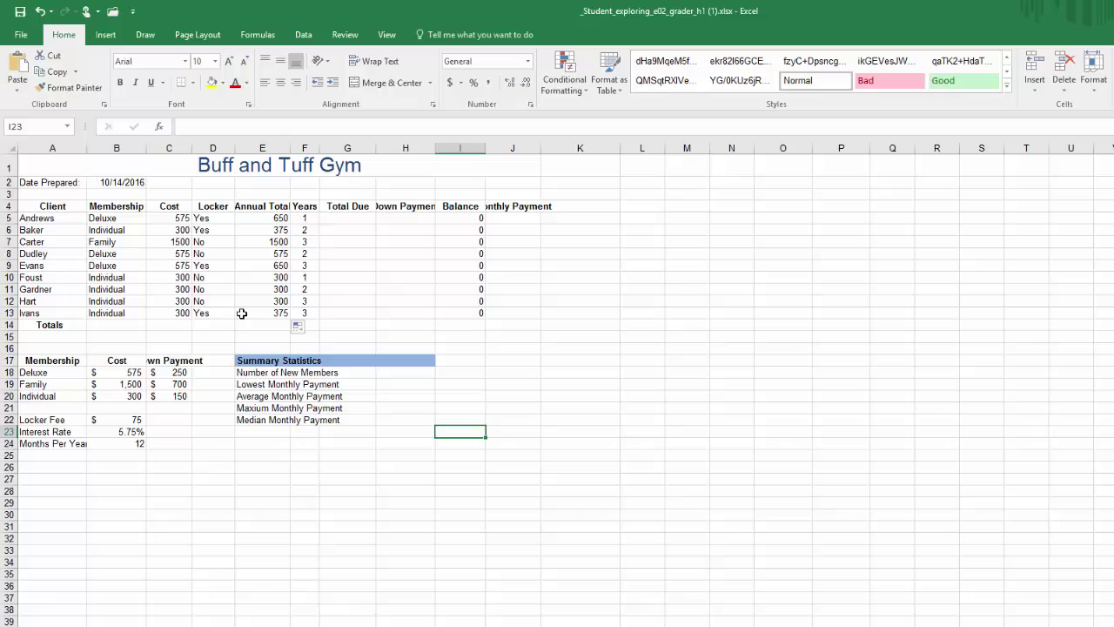
click(269, 315)
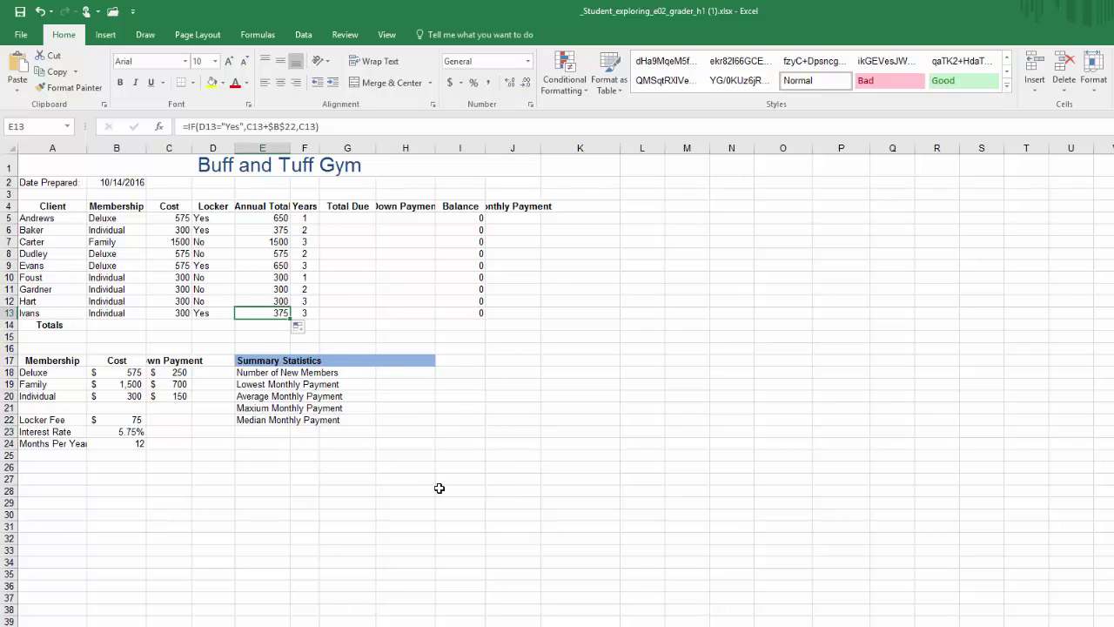
click(405, 431)
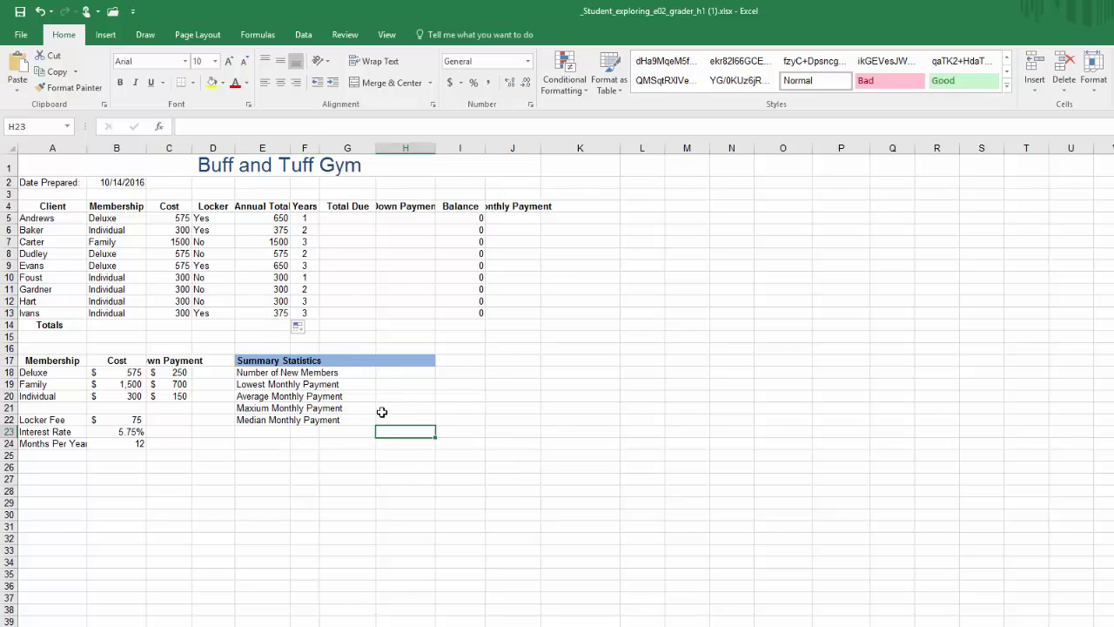
Enter =VLOOKUP(B5,membership,3) in Down Payment cell H5 and copy it down through H13.
click(405, 219)
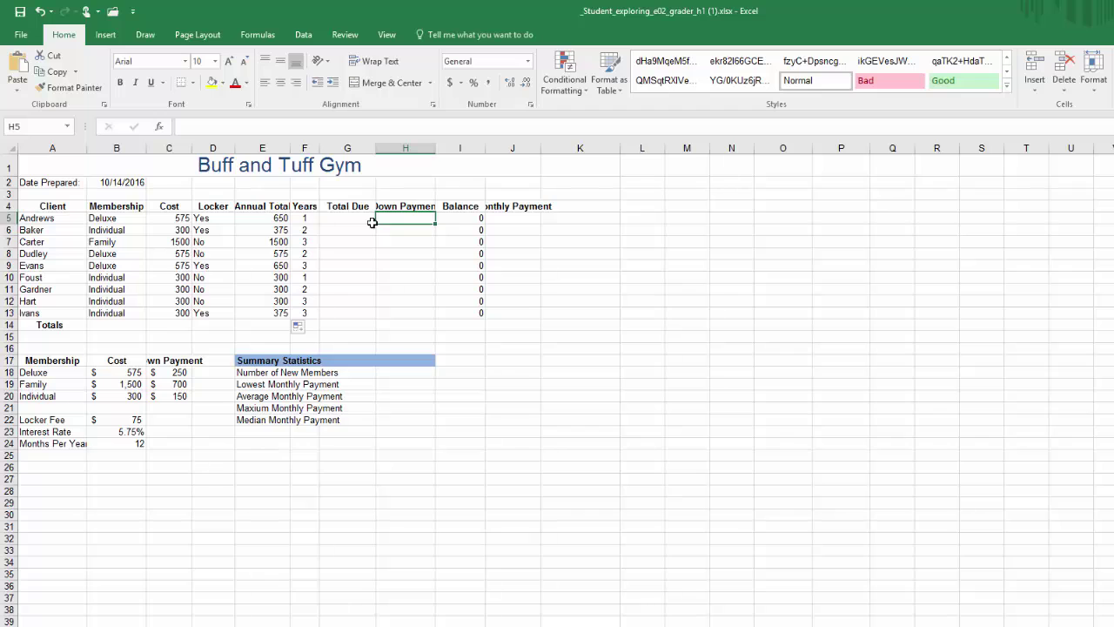
text(=)
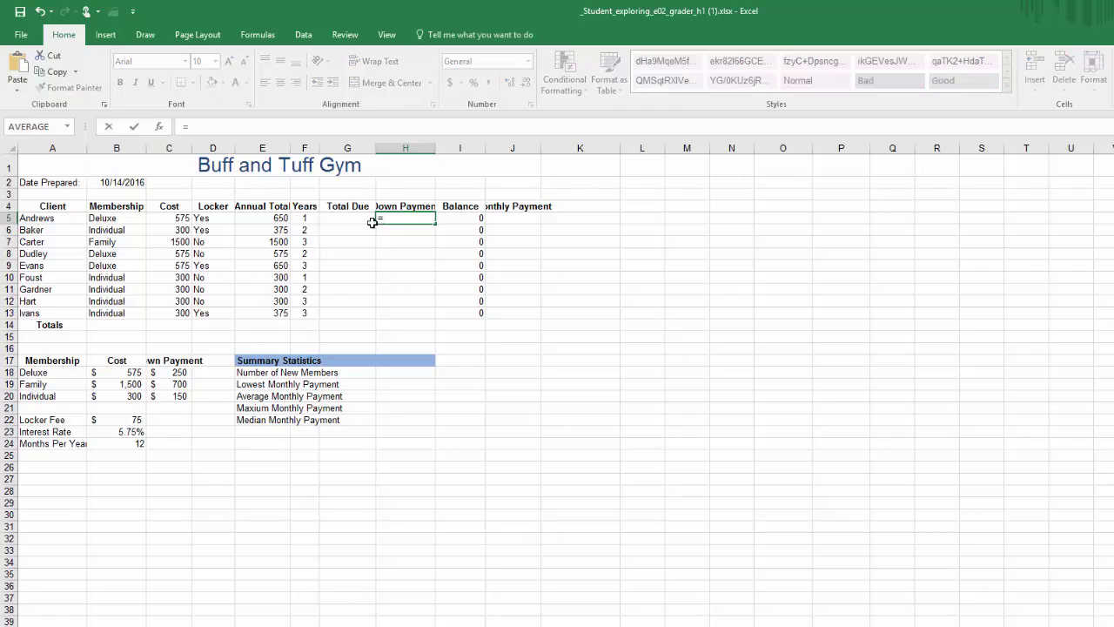
text(vloou)
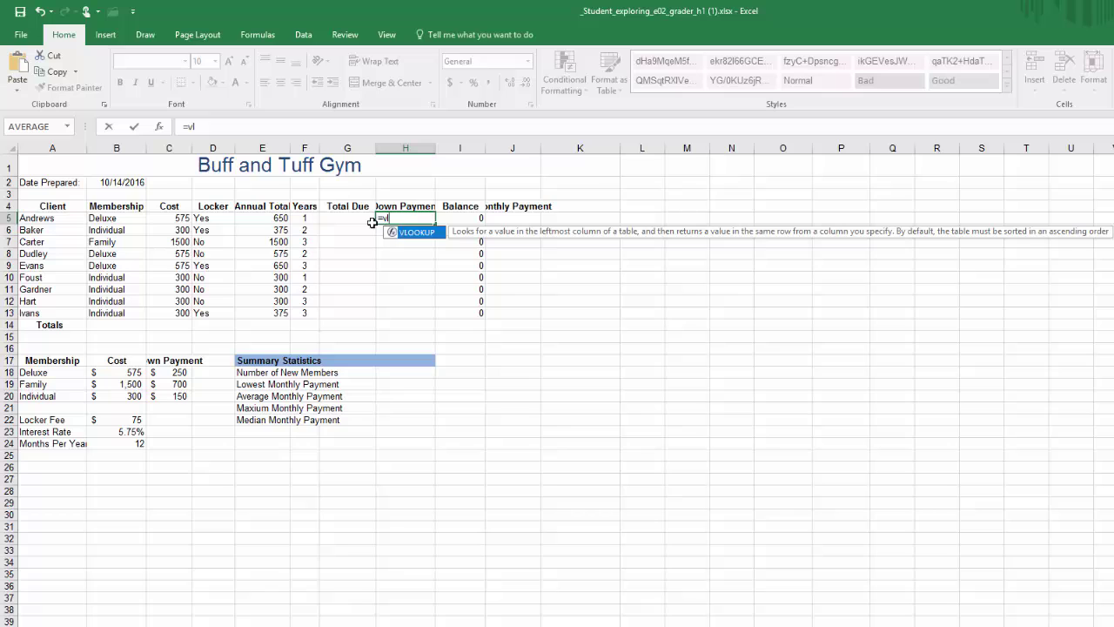
key(BackSpace)
text(ookup()
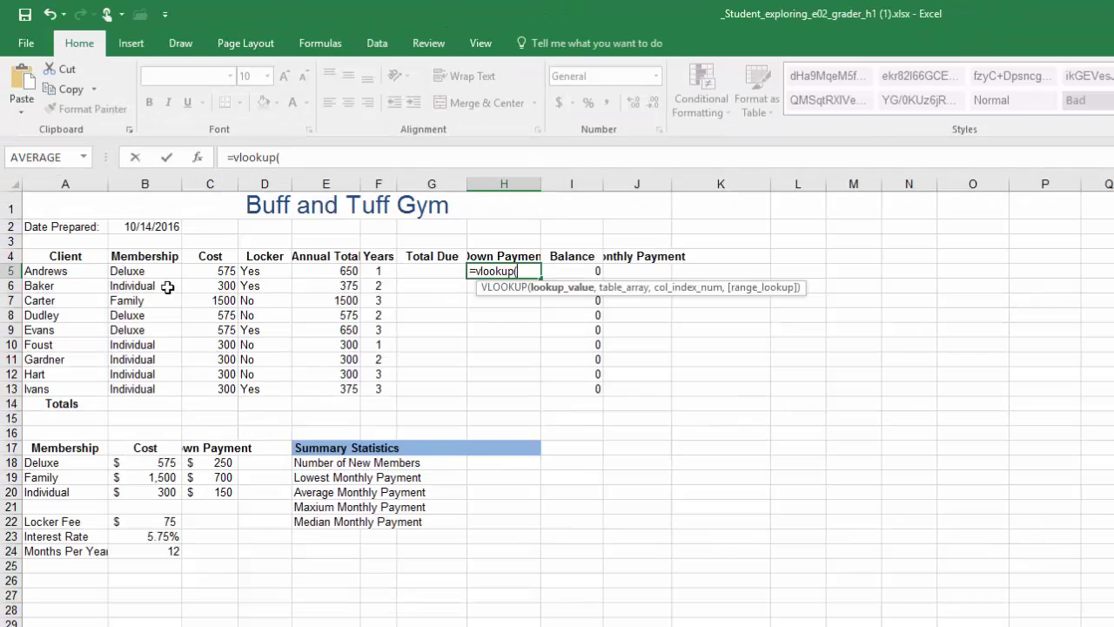
click(113, 194)
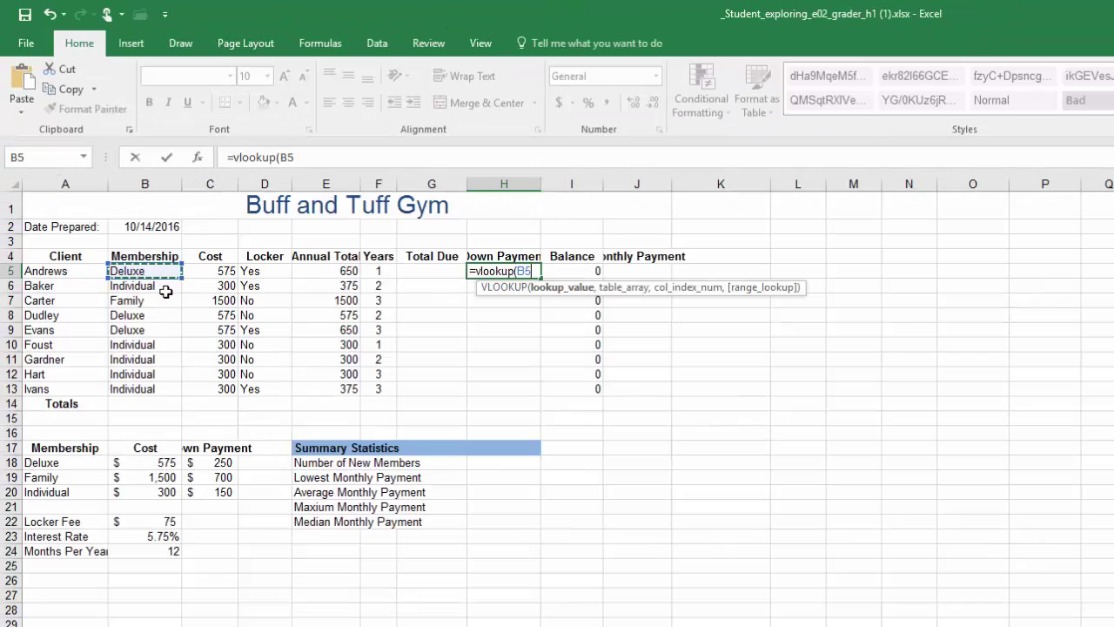
text(,)
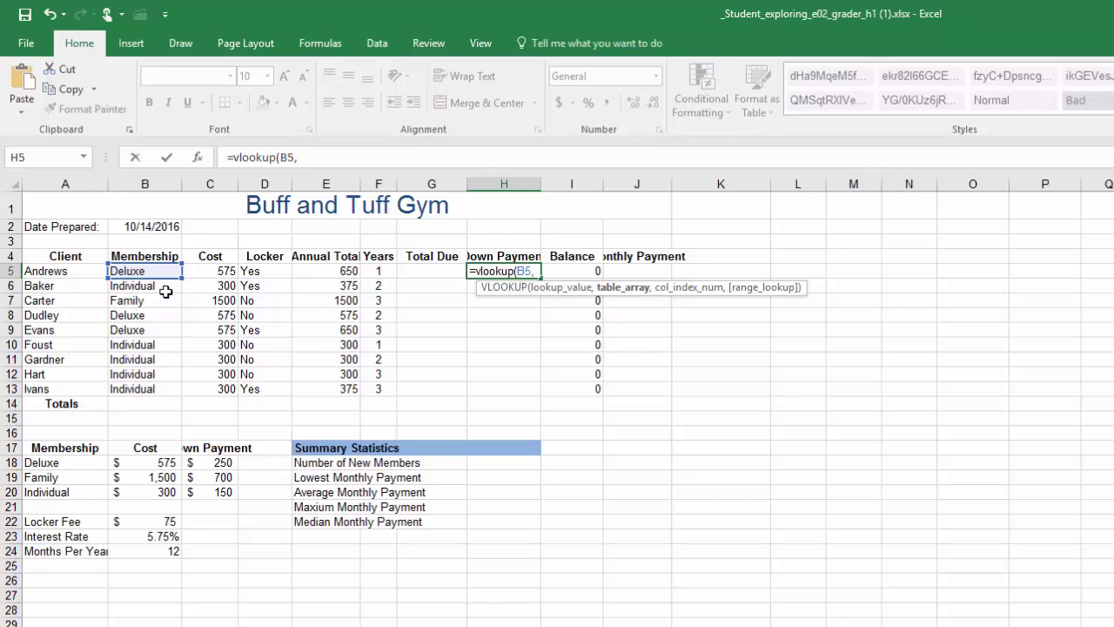
text(membership)
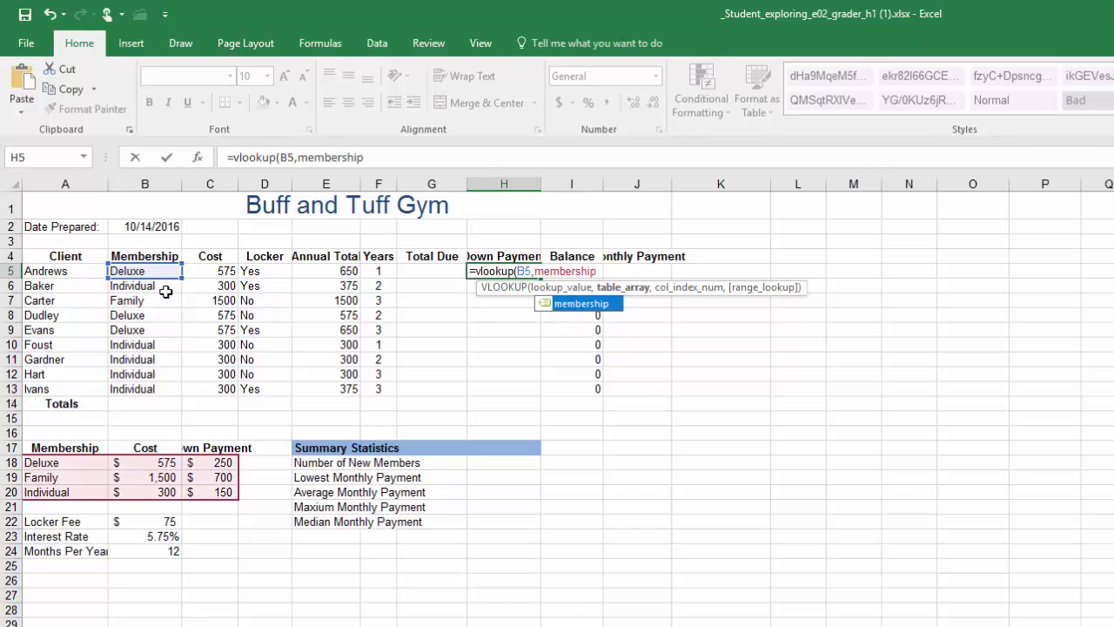
text(,3)
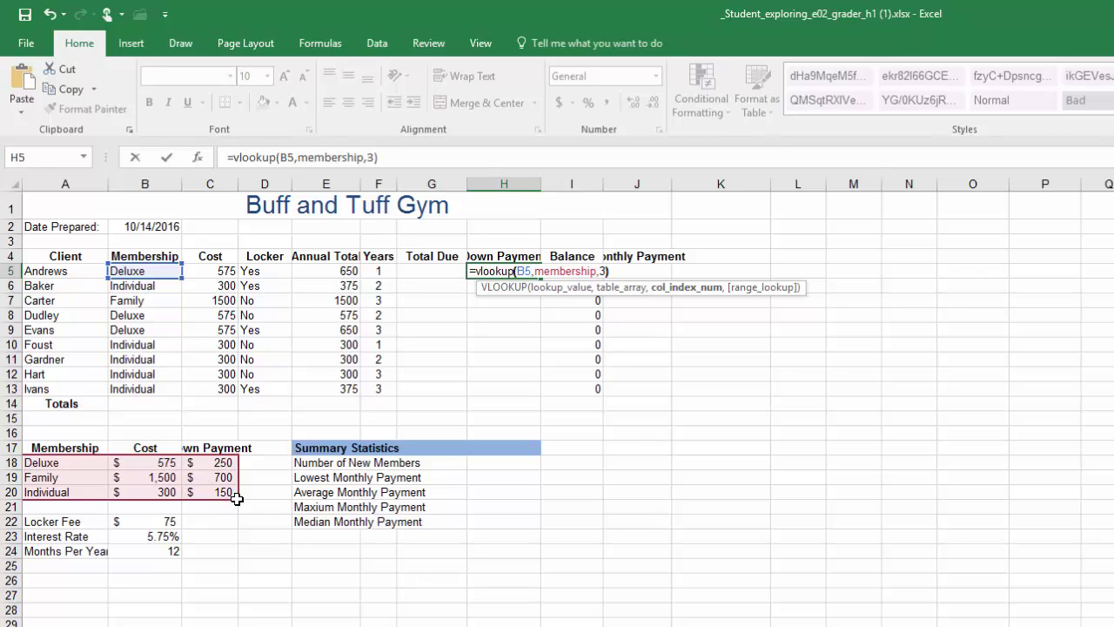
key(Return)
key(Up)
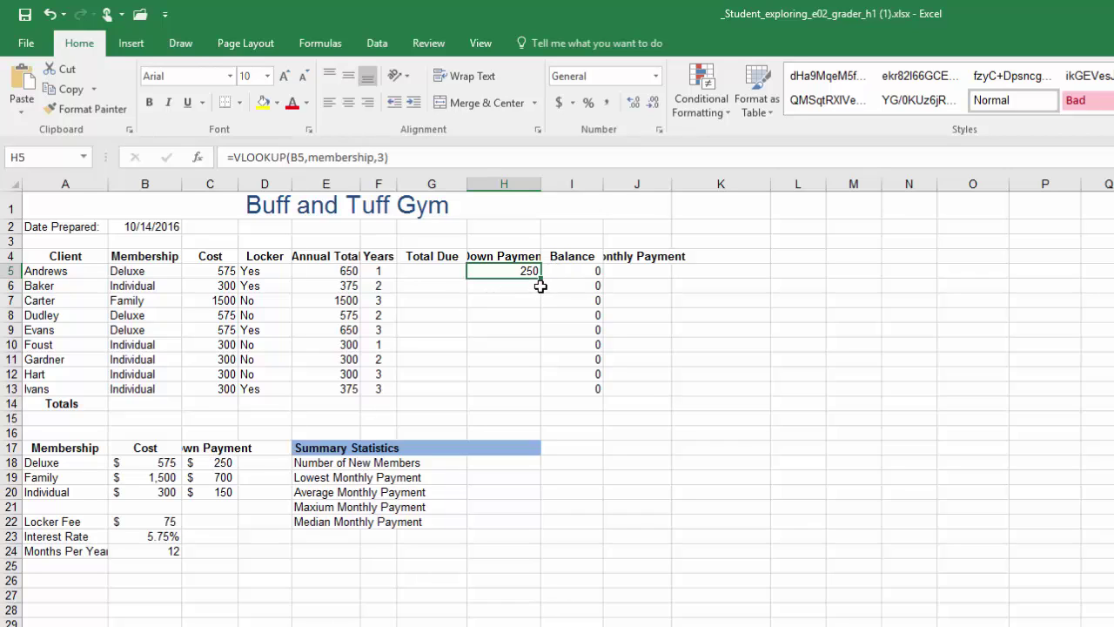
drag(539, 278, 541, 393)
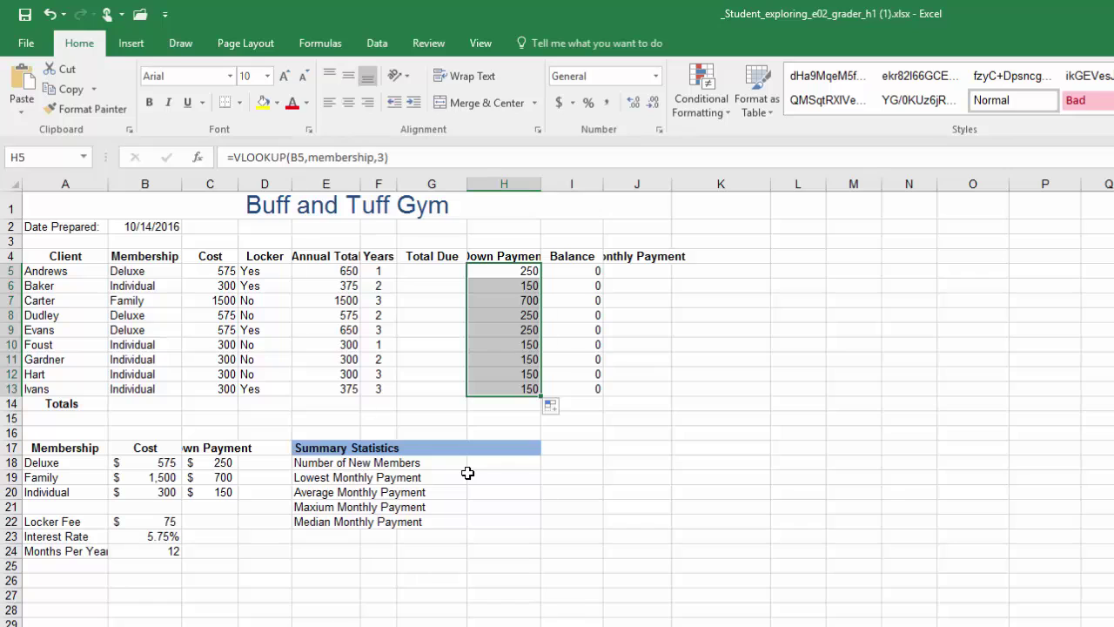
click(505, 271)
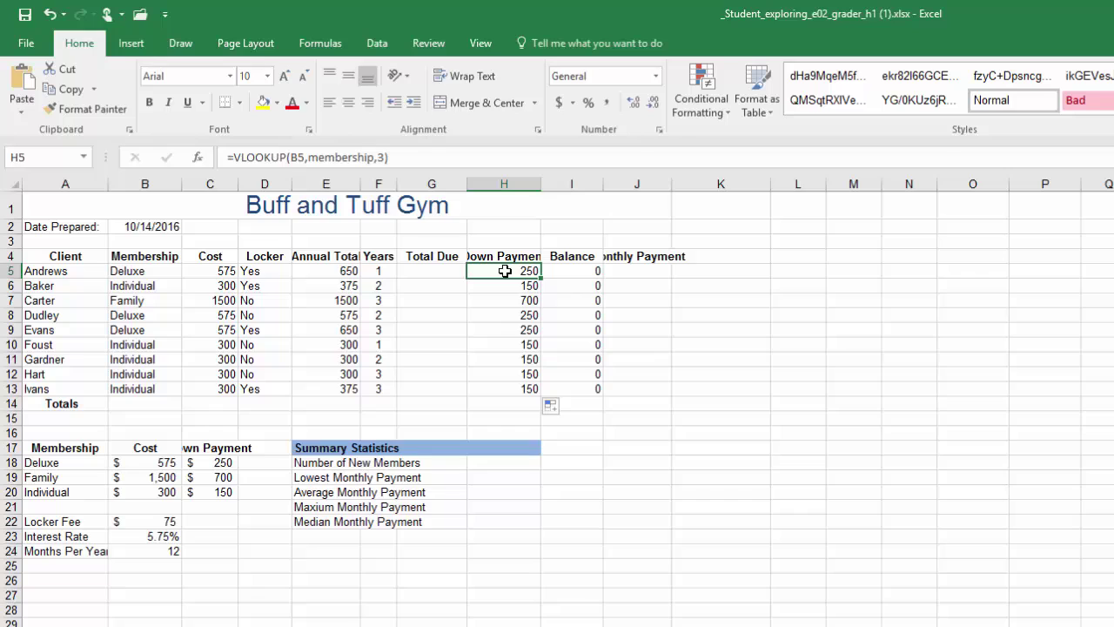